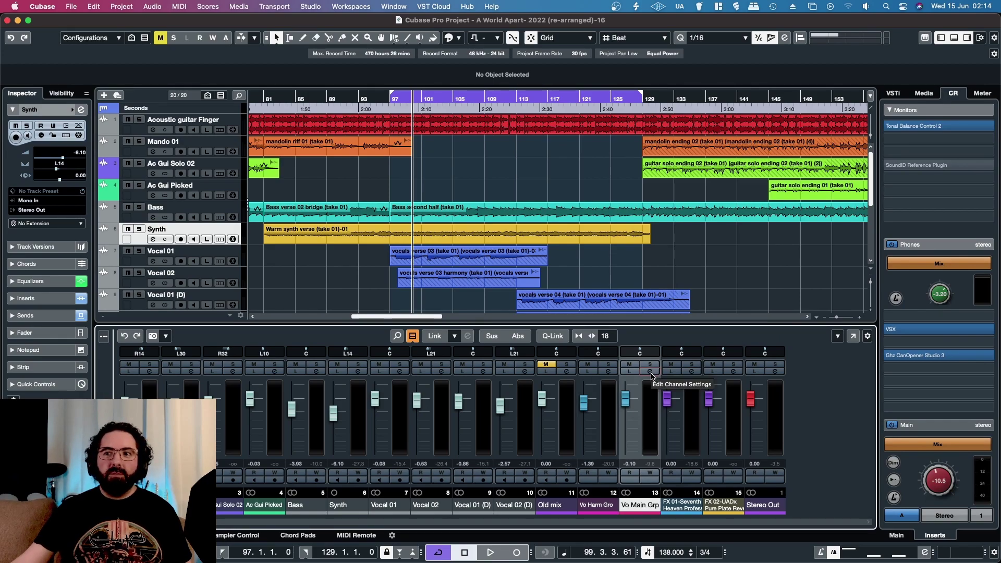
Open the Vo Main Grp channel settings and bypass its UAD Precision De-Esser insert.
left_click(651, 372)
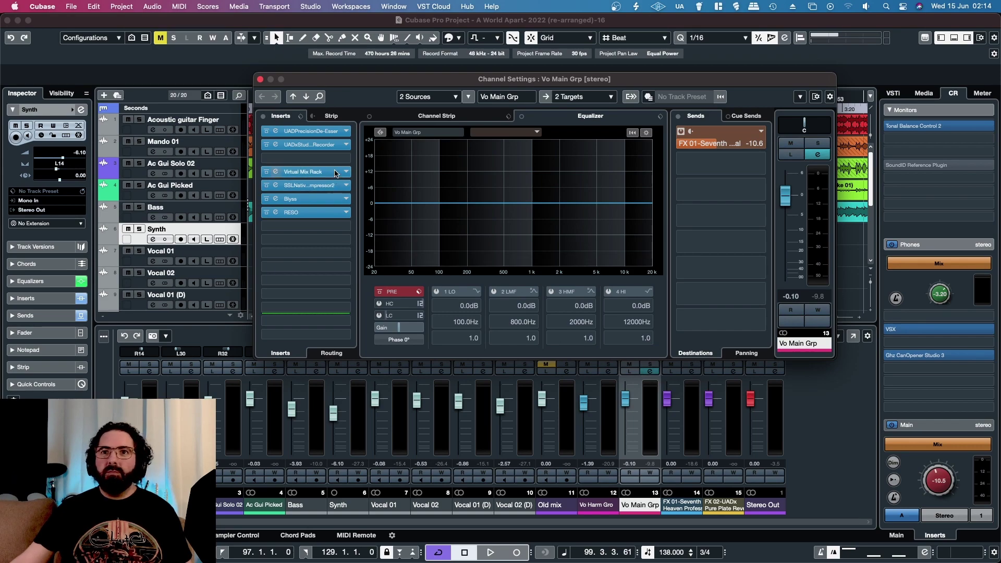
left_click_drag(354, 80, 344, 97)
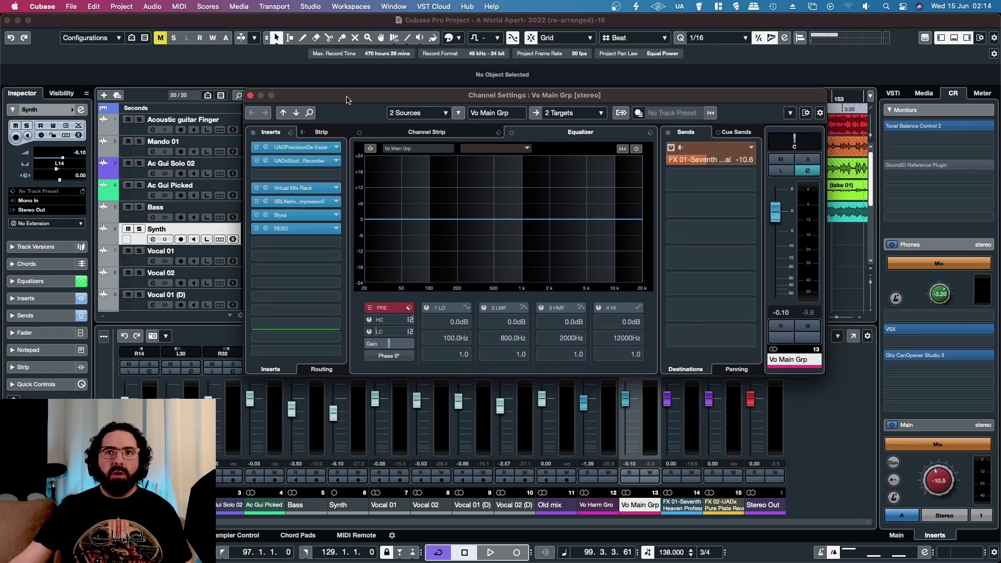
left_click(282, 153)
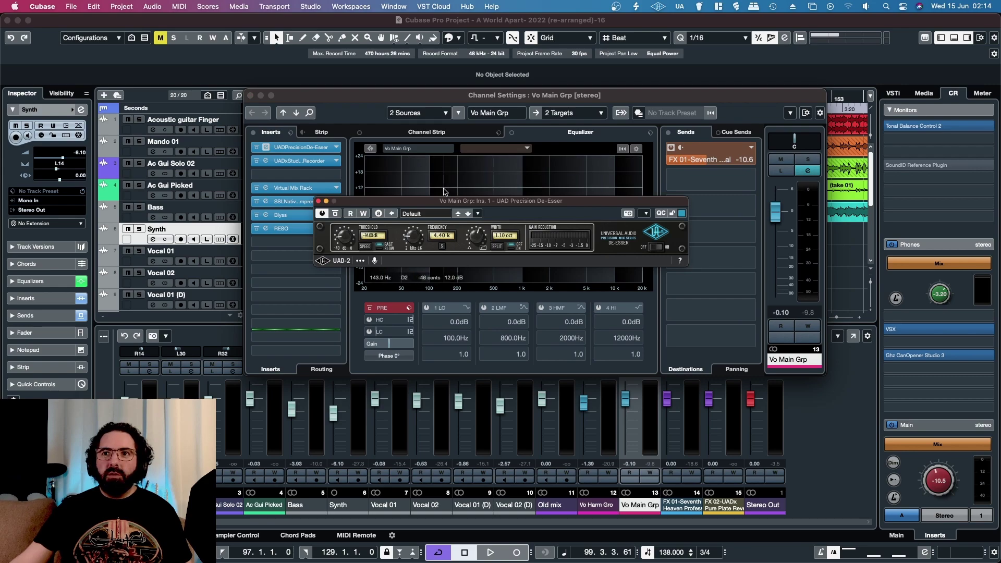
left_click_drag(442, 204, 491, 211)
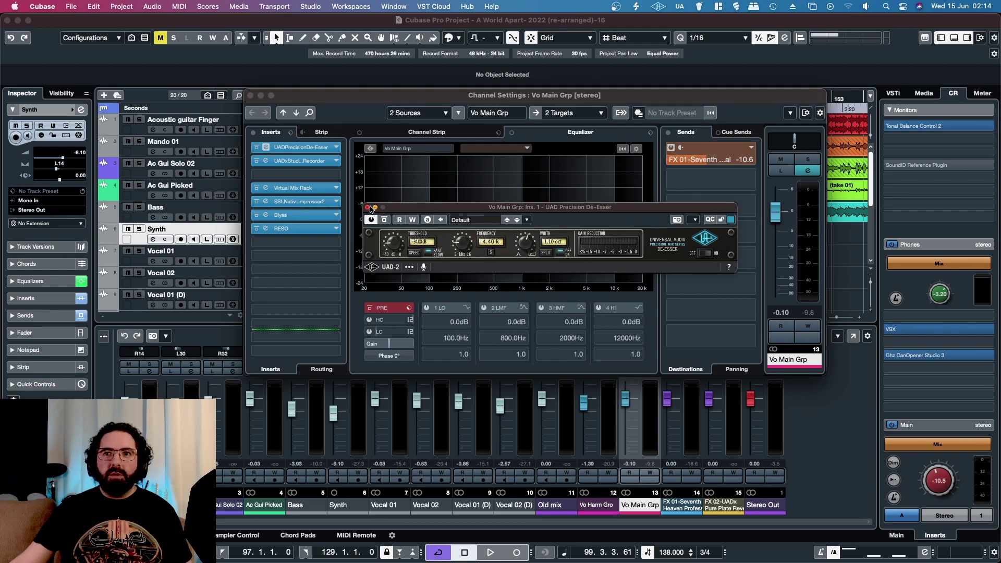
left_click(293, 148)
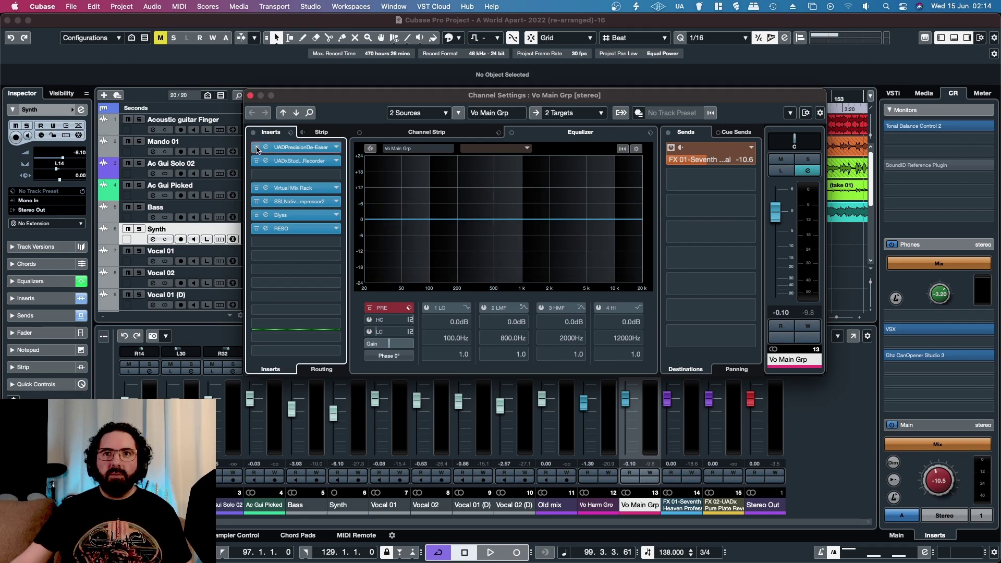
left_click(257, 147)
Load FG-DS 902 into slot A of the Vo Main Grp Virtual Mix Rack, then close Channel Settings.
left_click(292, 187)
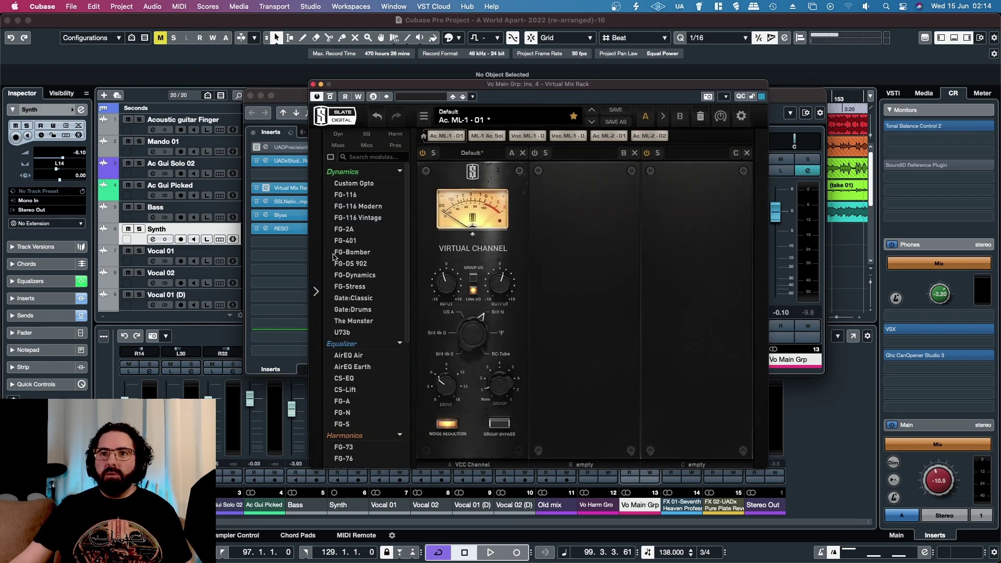
left_click_drag(348, 265, 470, 313)
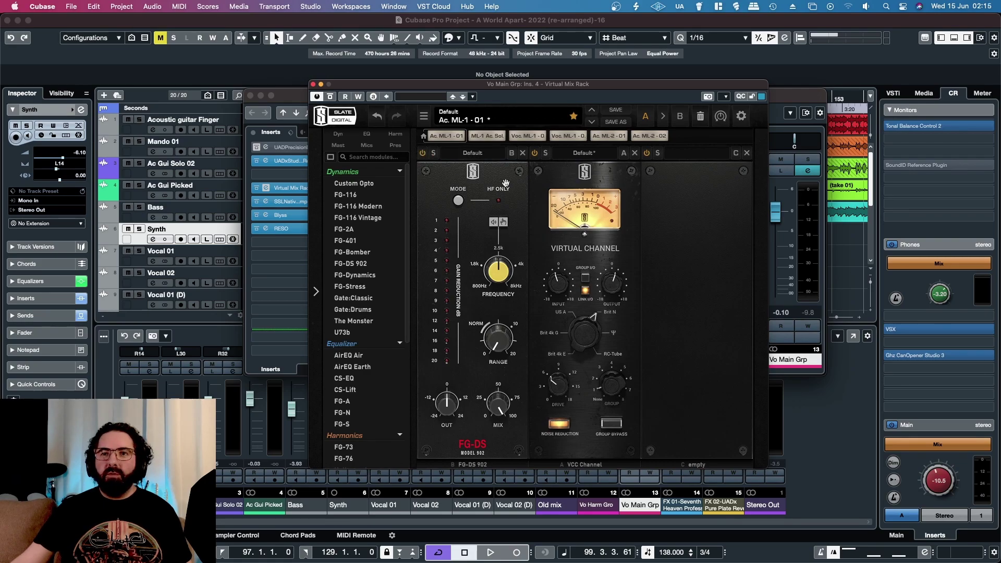
left_click_drag(361, 89, 361, 129)
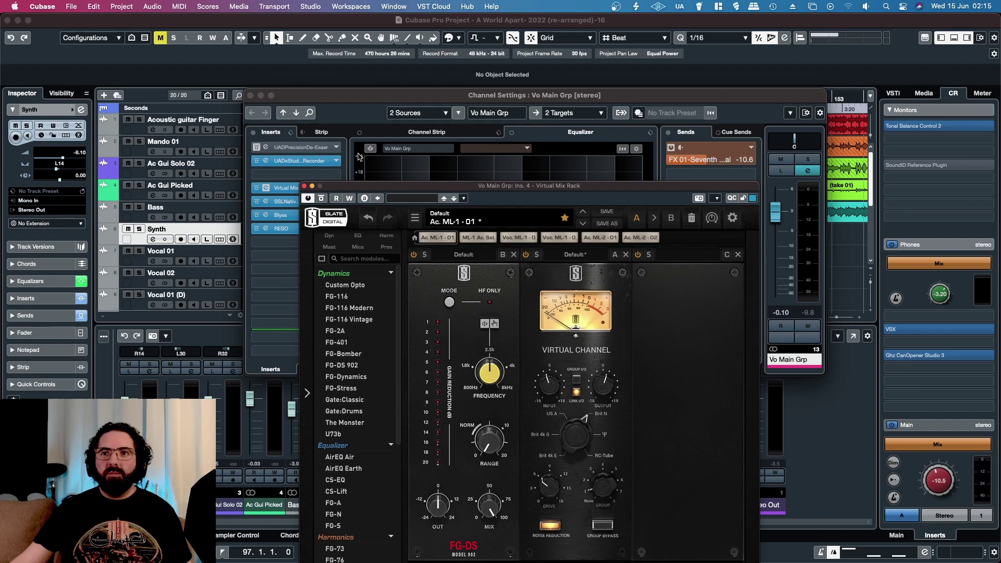
left_click_drag(333, 98, 95, 27)
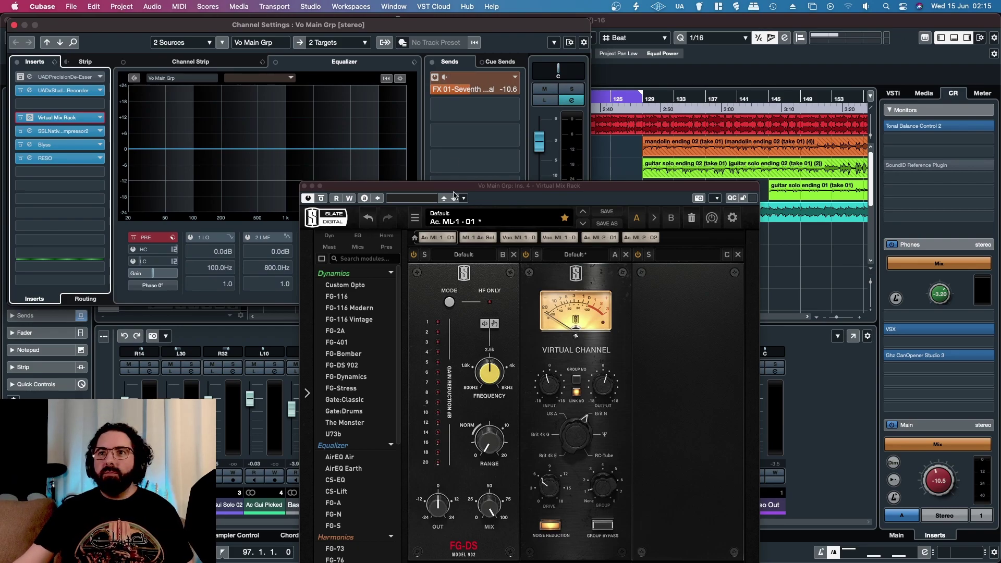
left_click_drag(455, 195, 175, 53)
left_click(14, 25)
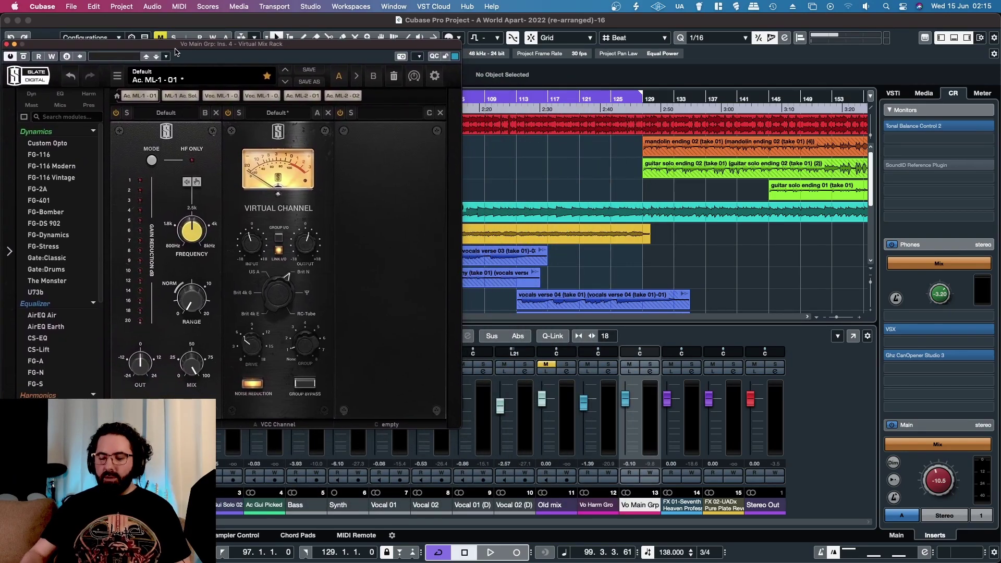
Start playback, solo Vo Main Grp, and switch the FG-DS to listen mode to hear only sibilance.
key("space")
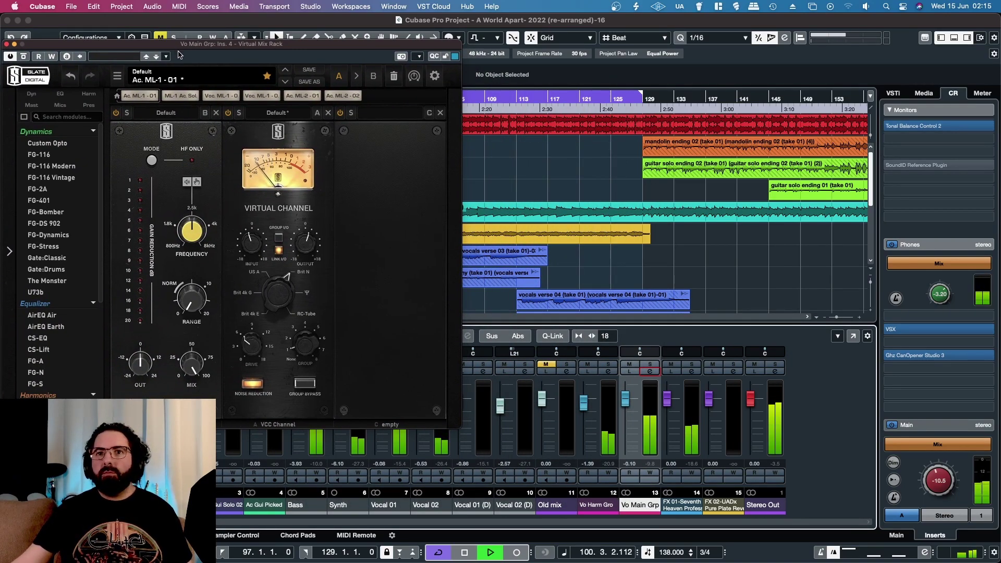
left_click_drag(196, 48, 270, 51)
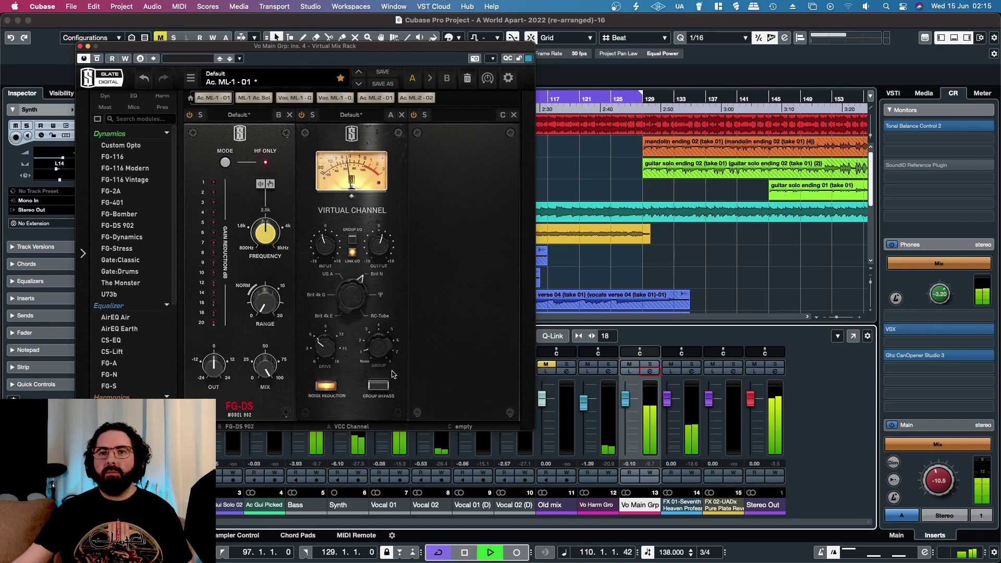
left_click(650, 363)
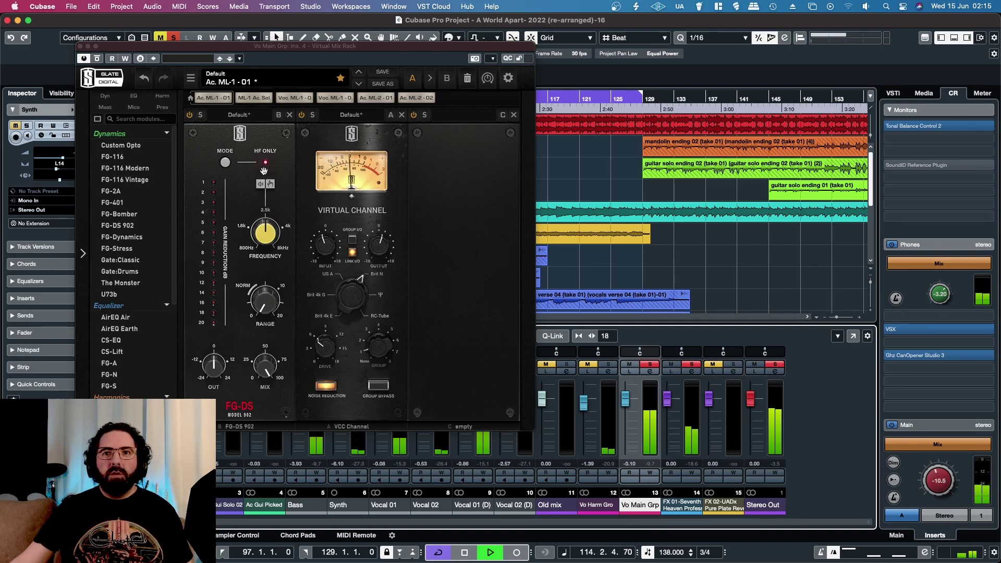
left_click(261, 184)
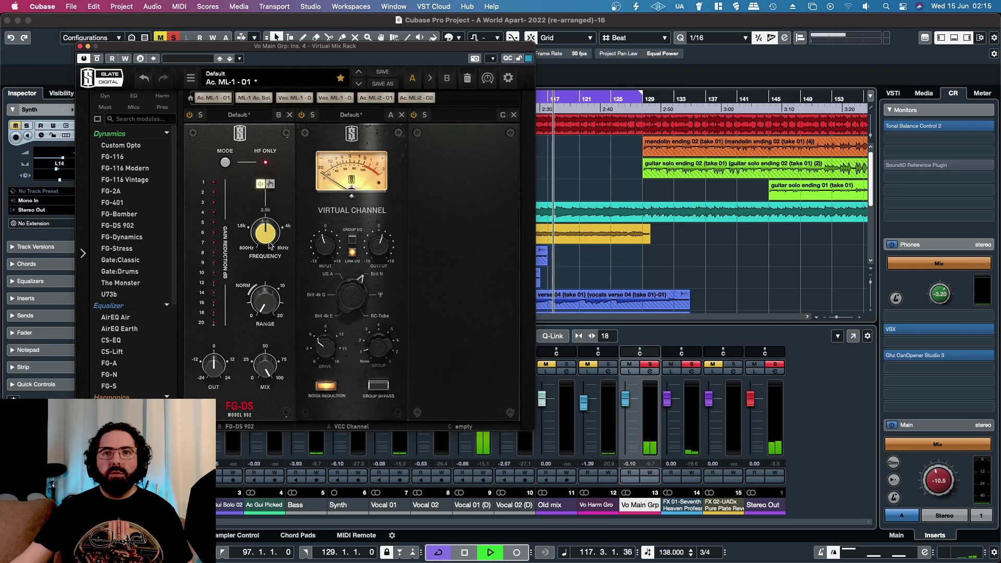
Sweep the FG-DS frequency to about 4.5 kHz and set the range near 9.5 dB.
mouse_move(265, 235)
left_click_drag(265, 235, 261, 189)
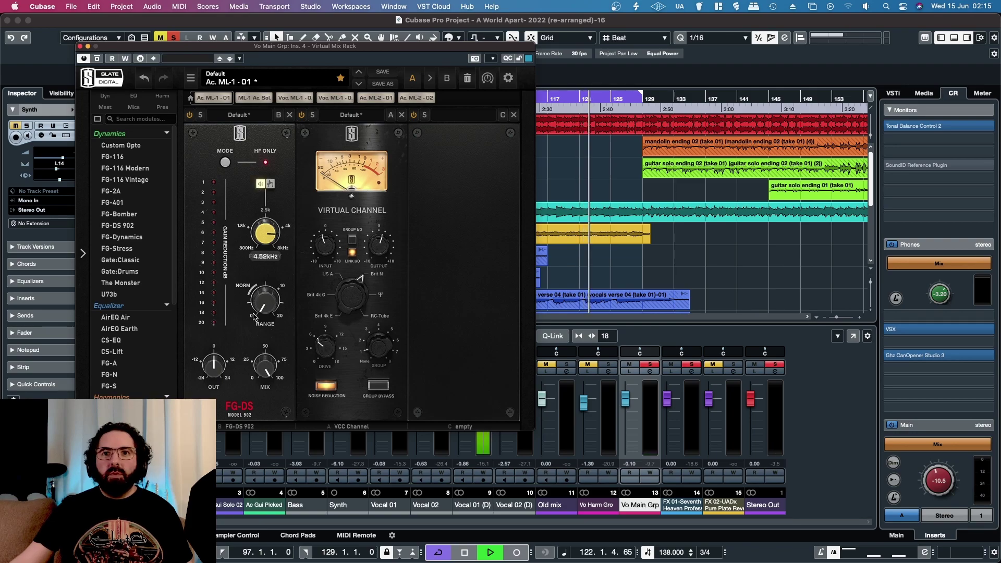
left_click_drag(276, 321, 277, 336)
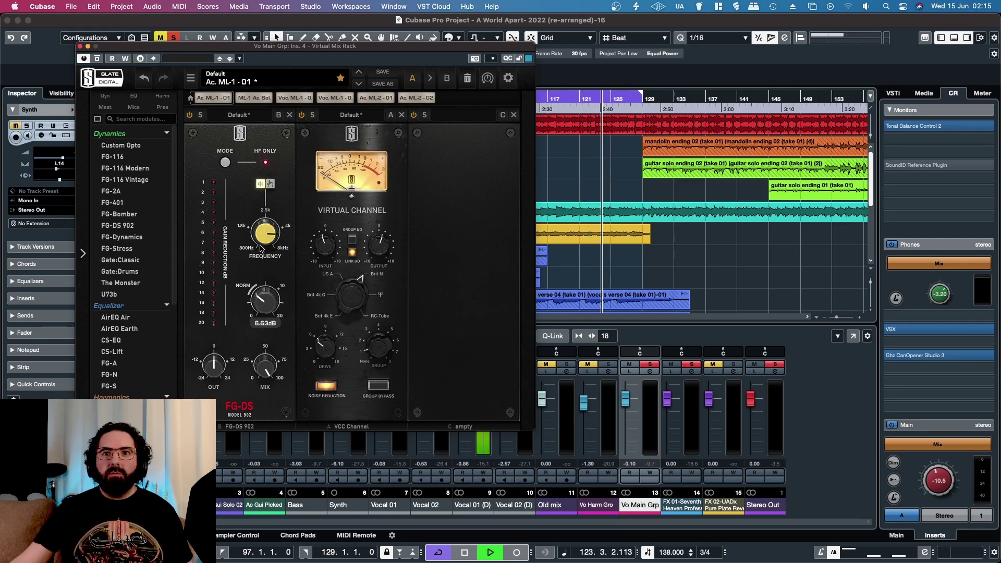
left_click_drag(259, 225, 258, 224)
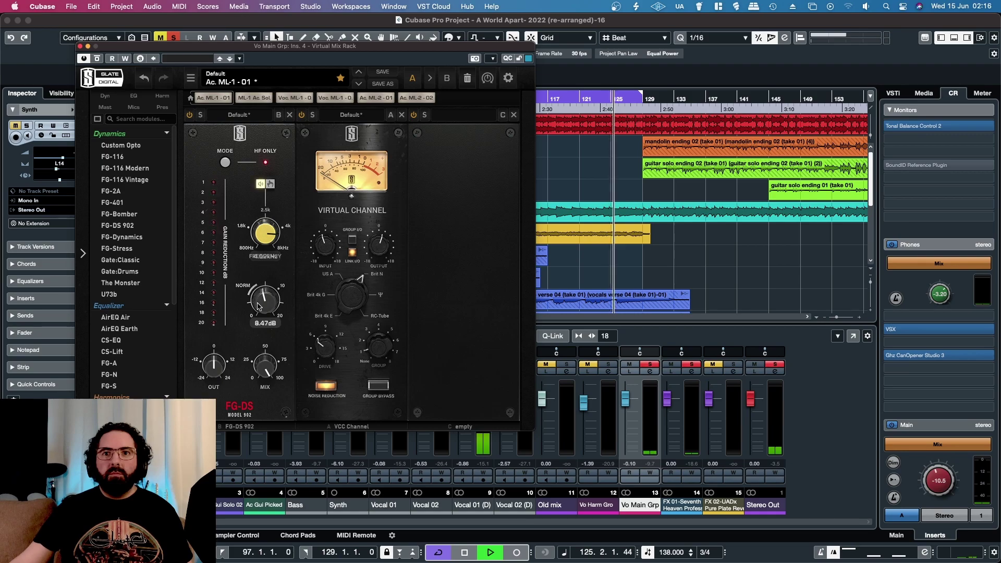
left_click_drag(257, 295, 293, 262)
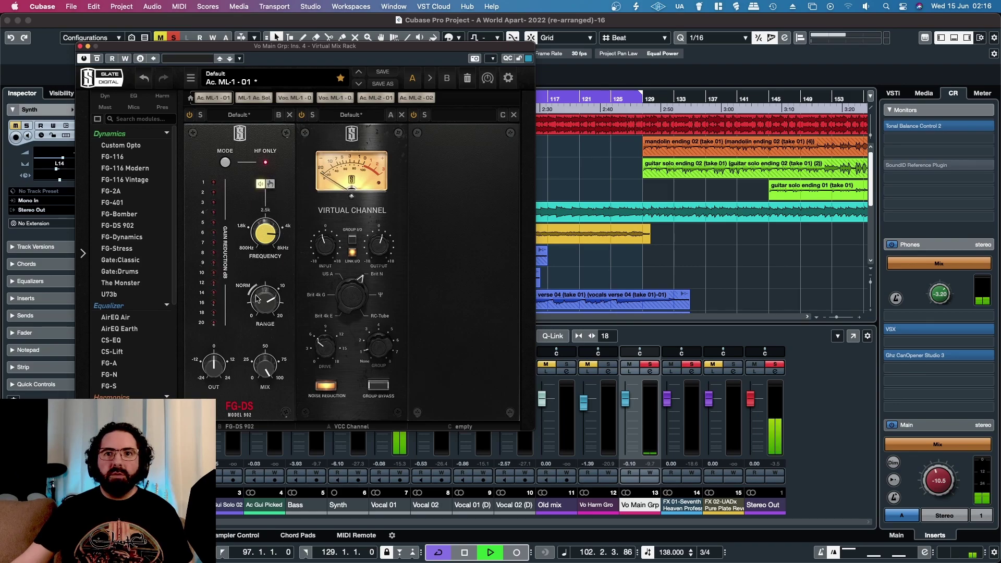
Lower the FG-DS range to about 9.31 dB and ease the frequency to 4.35 kHz.
mouse_move(262, 307)
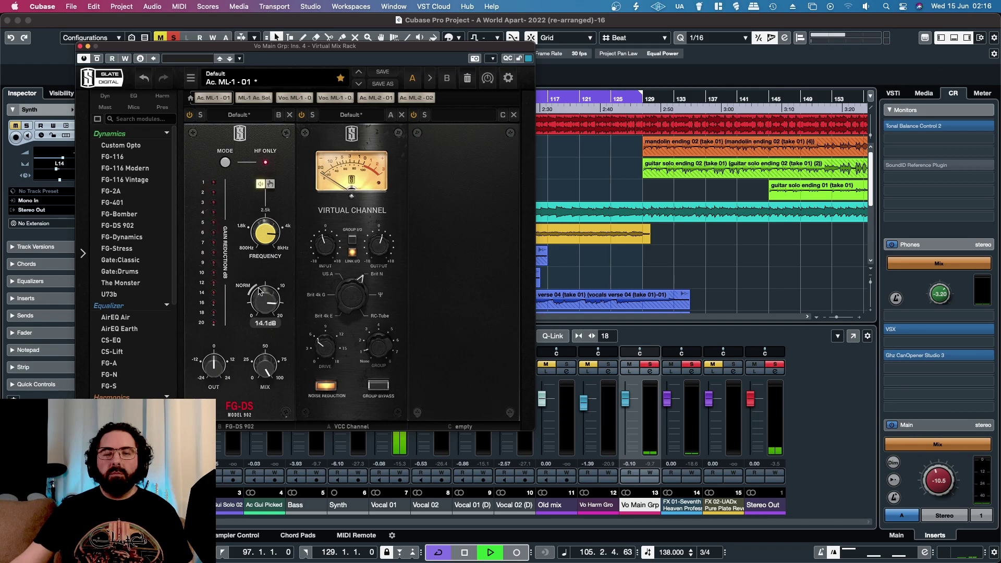
scroll(260, 290, "down", 1)
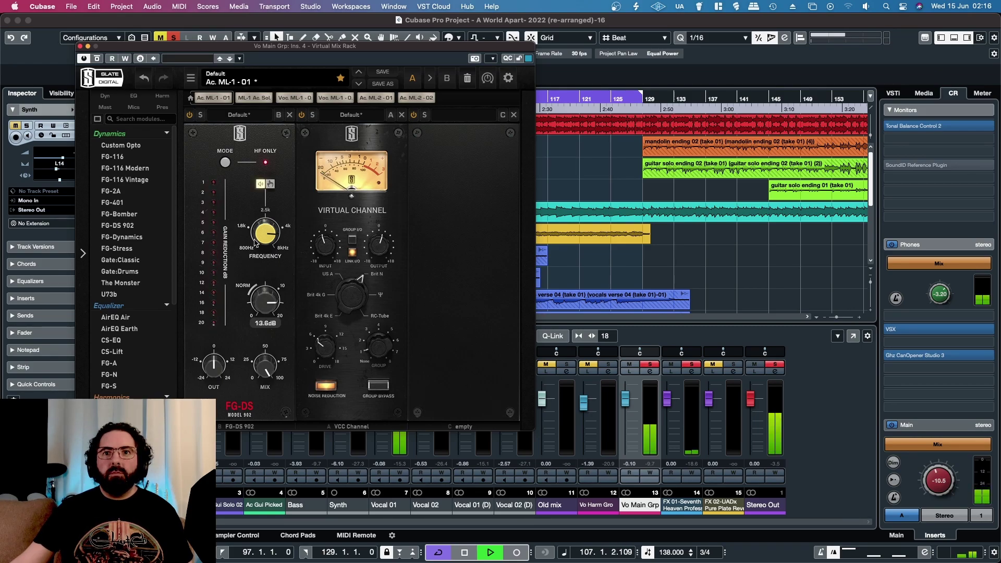
mouse_move(263, 239)
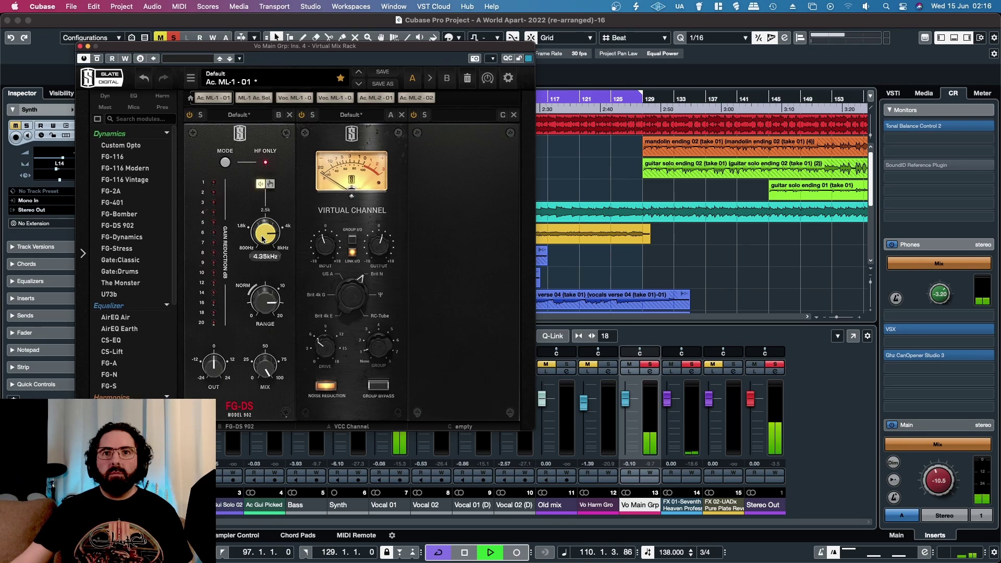
scroll(269, 301, "down", 3)
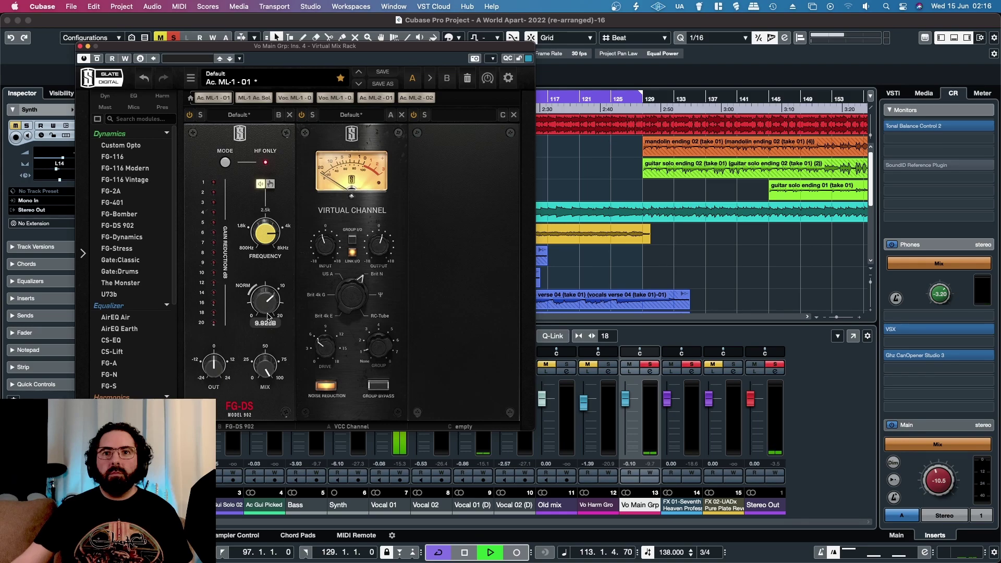
scroll(267, 317, "down", 1)
scroll(264, 327, "down", 1)
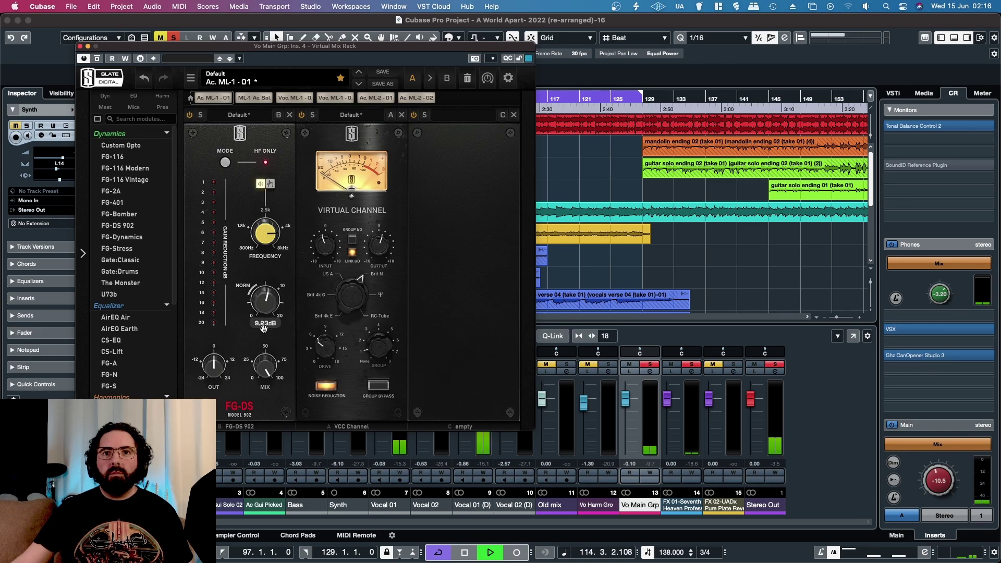
scroll(264, 327, "up", 1)
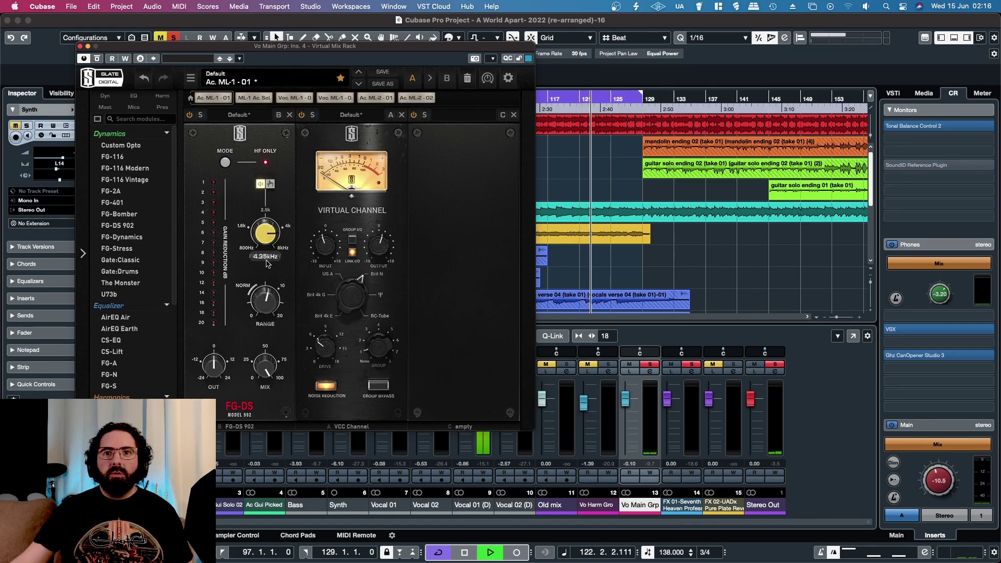
Toggle the FG-DS listen button, lower the mix to about 77%, and nudge the range to 9.18 dB.
left_click(271, 185)
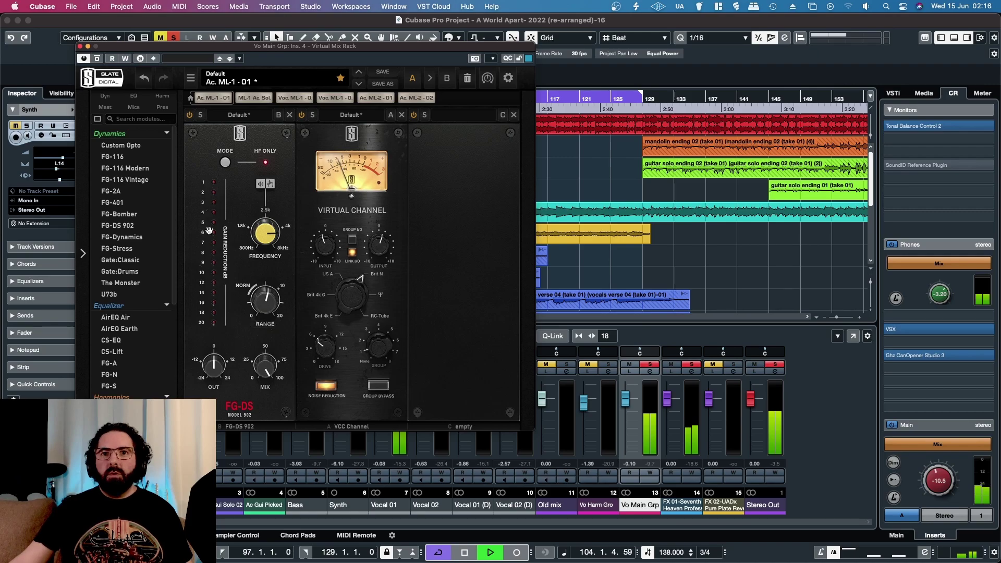
mouse_move(266, 308)
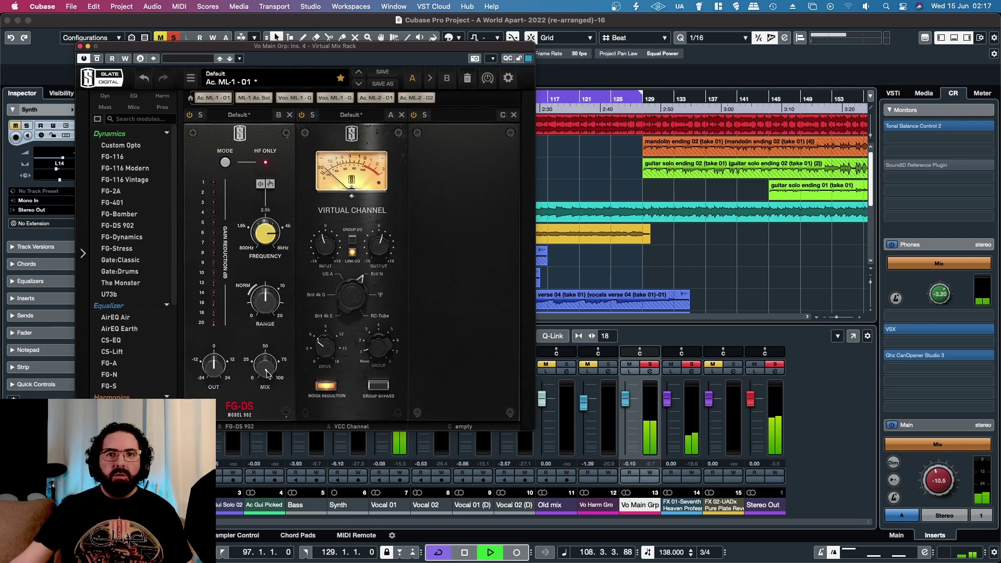
left_click_drag(260, 367, 260, 374)
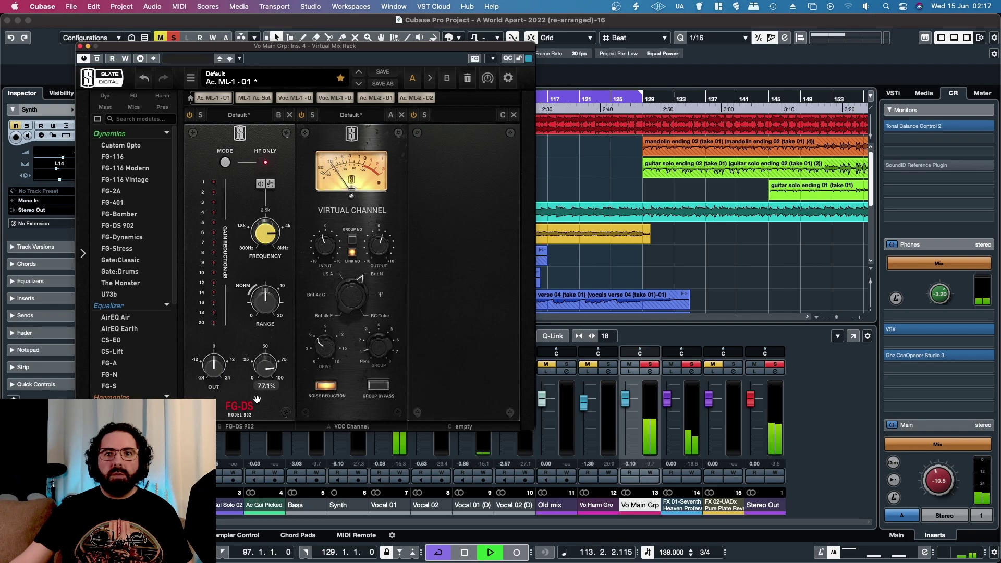
left_click_drag(257, 400, 257, 400)
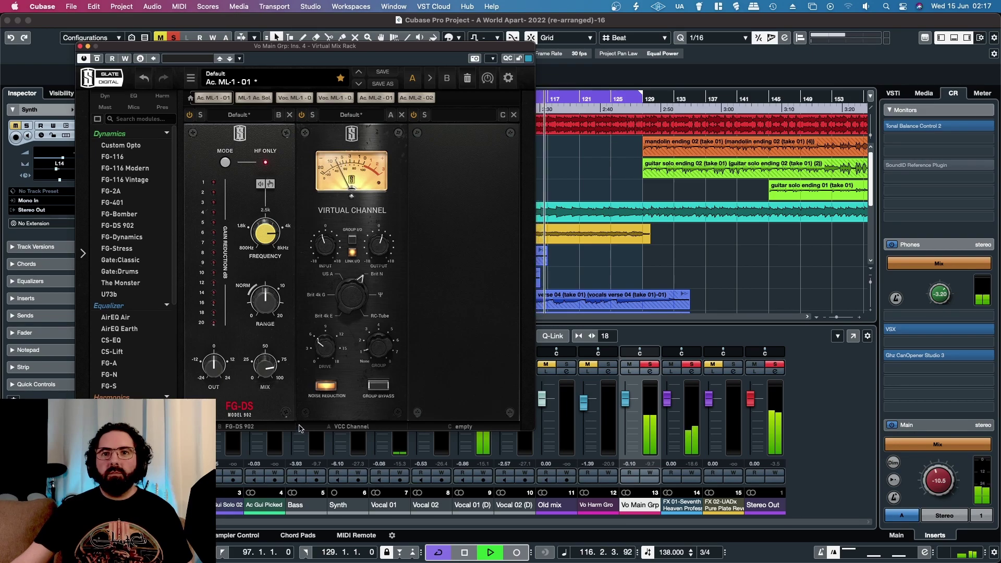
mouse_move(261, 312)
left_click_drag(262, 312, 258, 321)
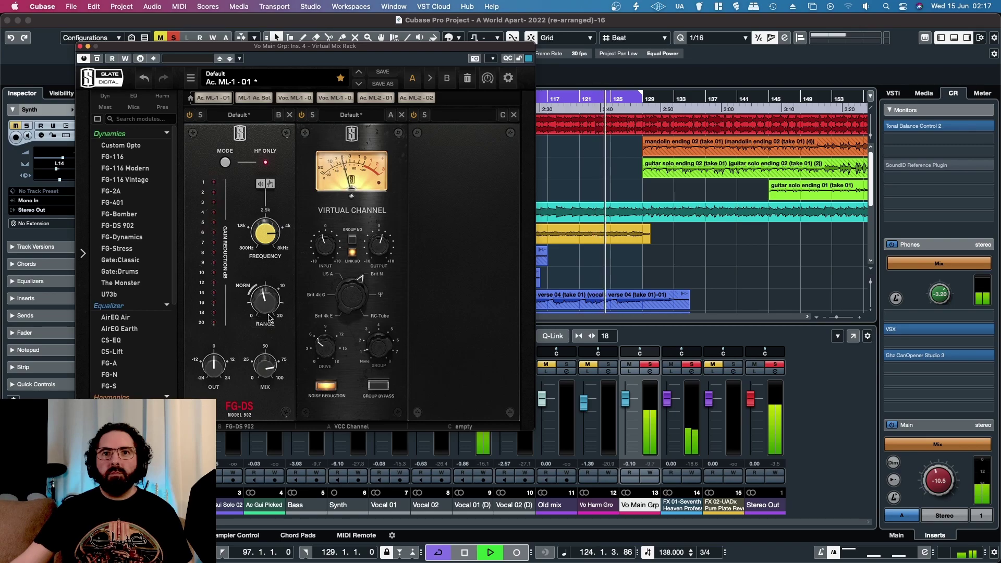
Set the FG-DS frequency to 4.27 kHz, unsolo Vo Main Grp, and open Vo Harm Gro channel settings.
mouse_move(270, 241)
scroll(270, 241, "down", 1)
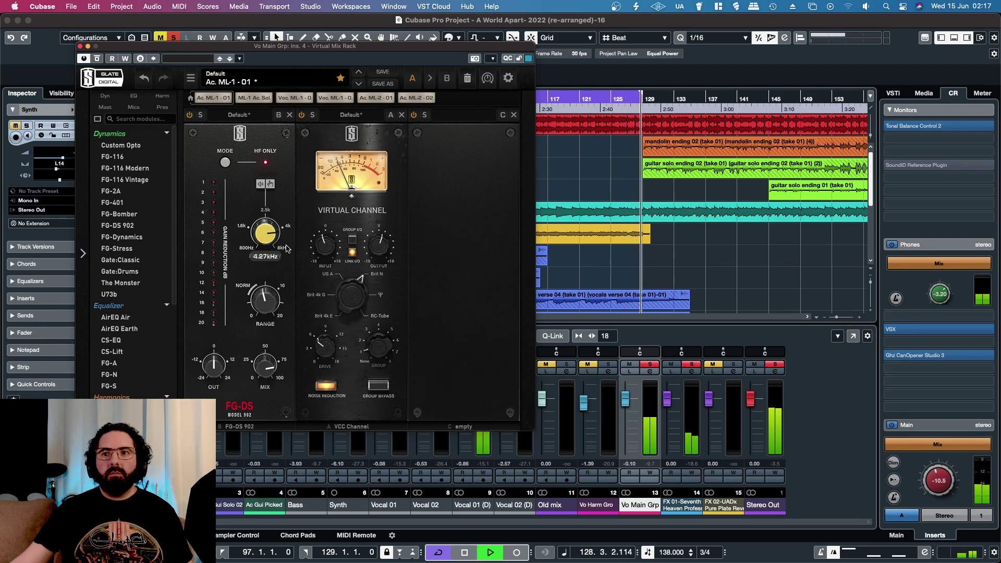
left_click(650, 364)
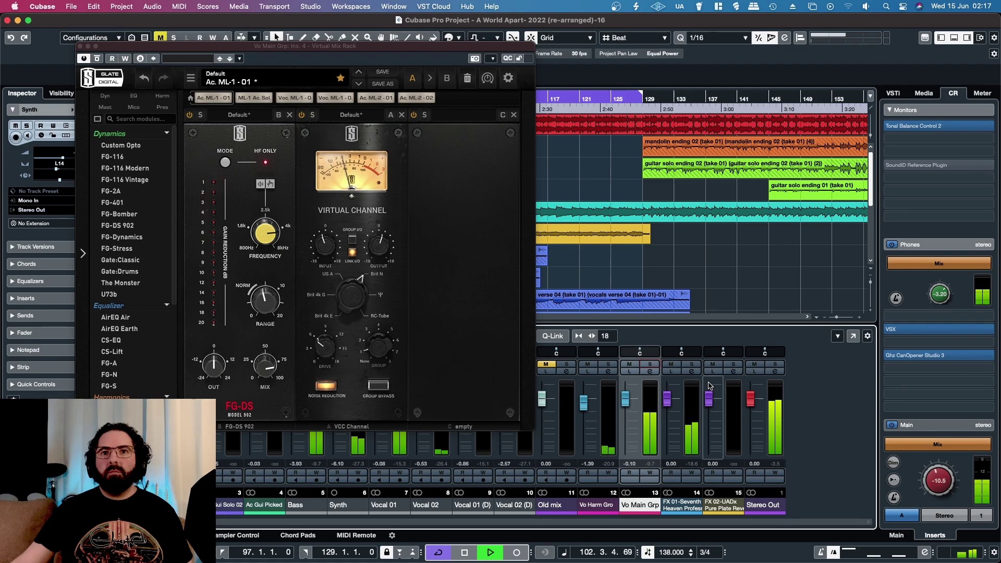
left_click(80, 47)
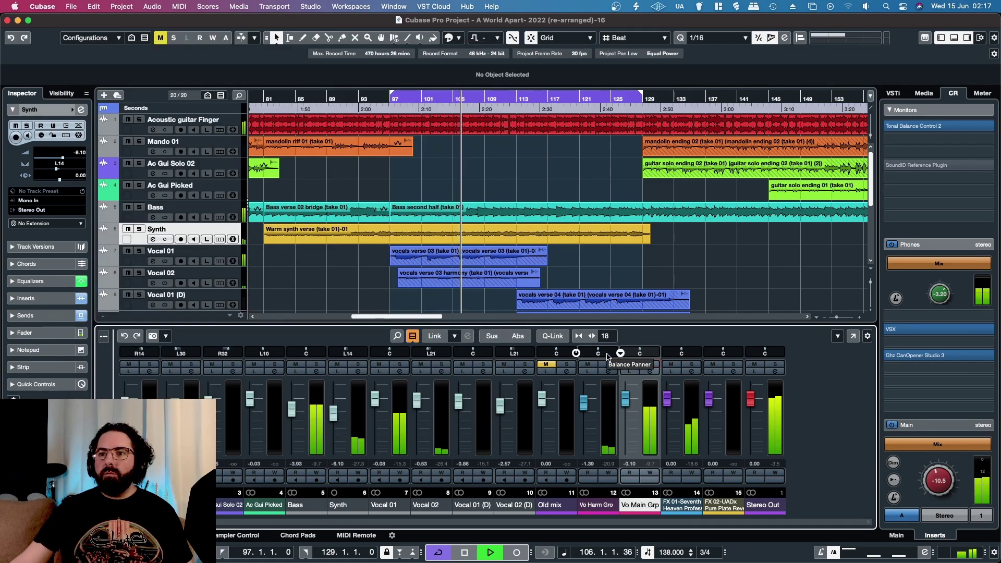
left_click(608, 371)
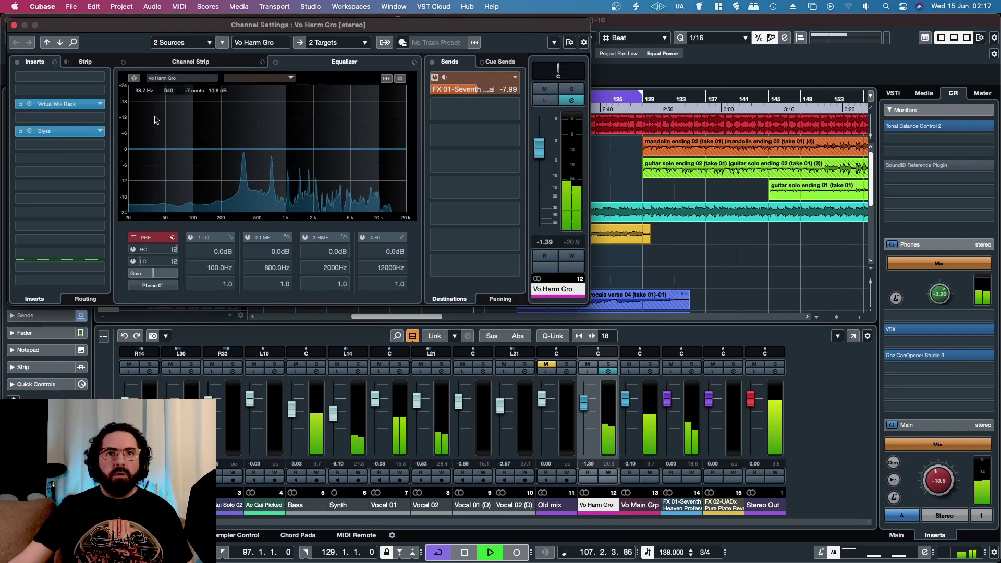
Open the Vo Harm Gro Virtual Mix Rack and load FG-DS 902 into its first slot.
left_click_drag(153, 30, 233, 44)
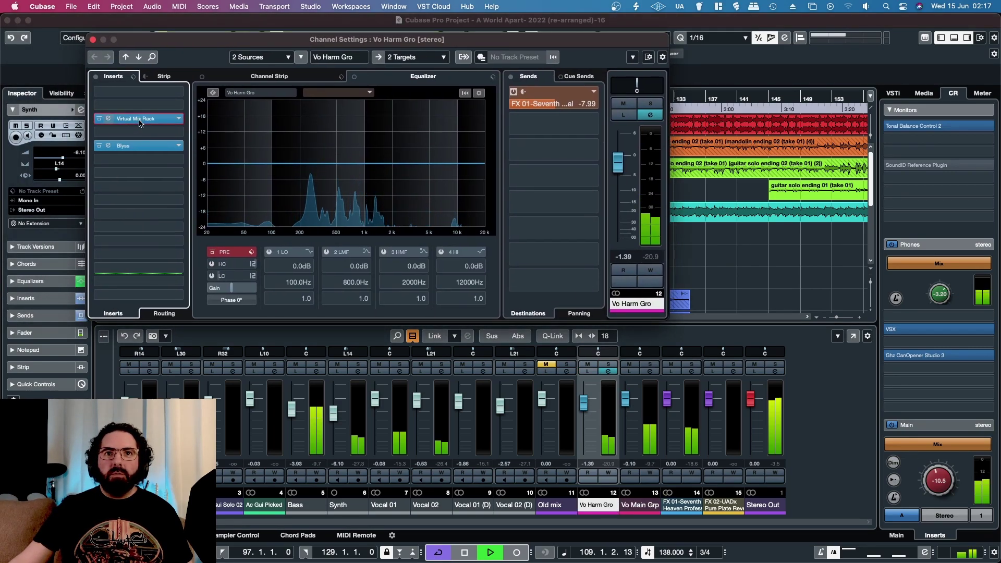
left_click(109, 118)
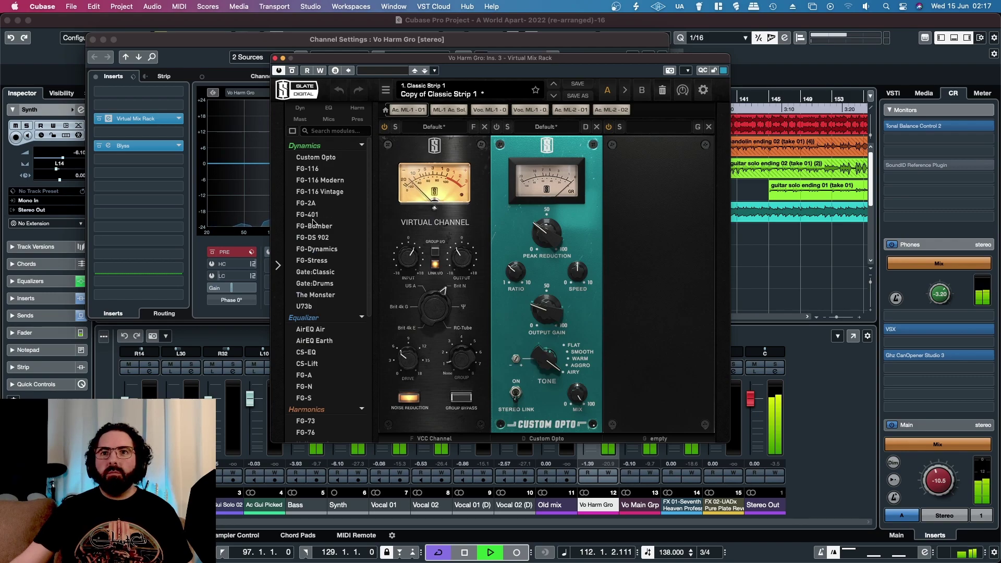
left_click_drag(314, 238, 410, 235)
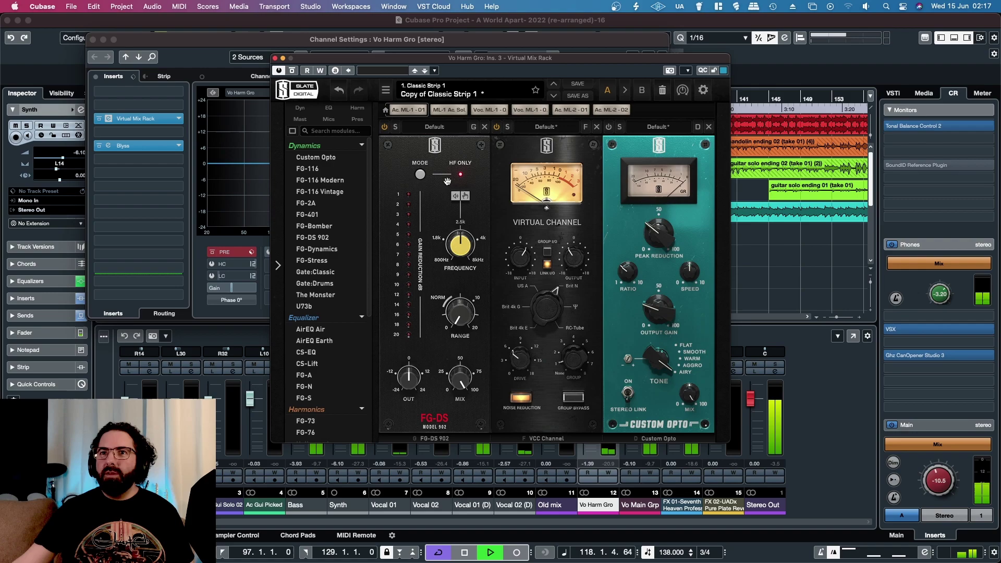
Set the Vo Harm Gro FG-DS frequency to 4.27 kHz, range about 8.5 dB, and mix 84%.
left_click_drag(457, 238, 449, 236)
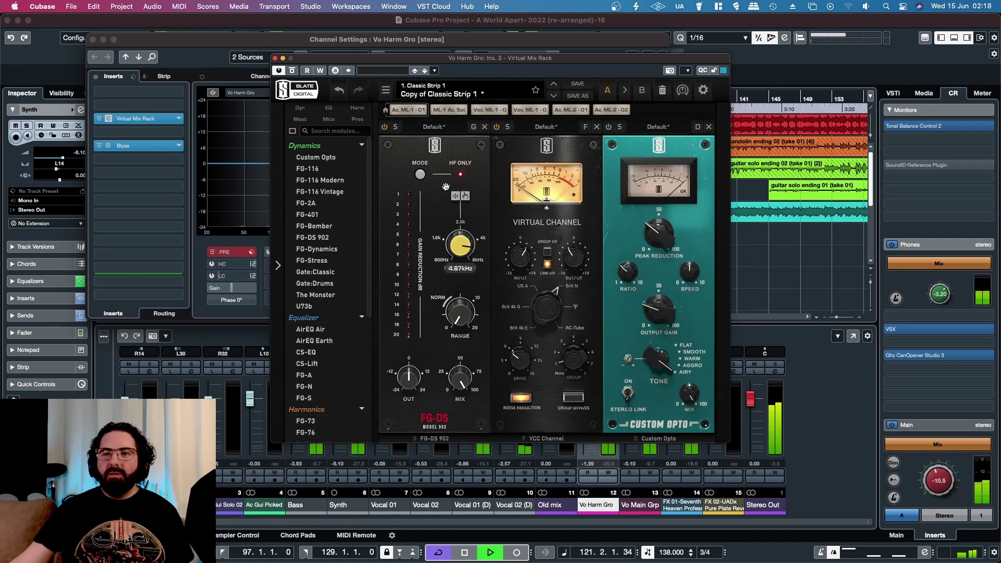
left_click_drag(452, 301, 447, 226)
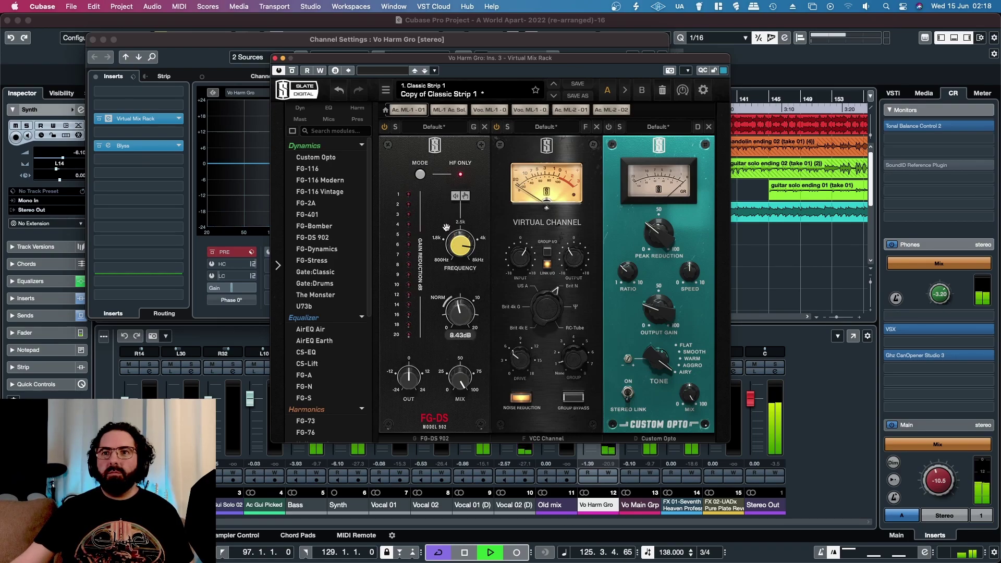
left_click(452, 248)
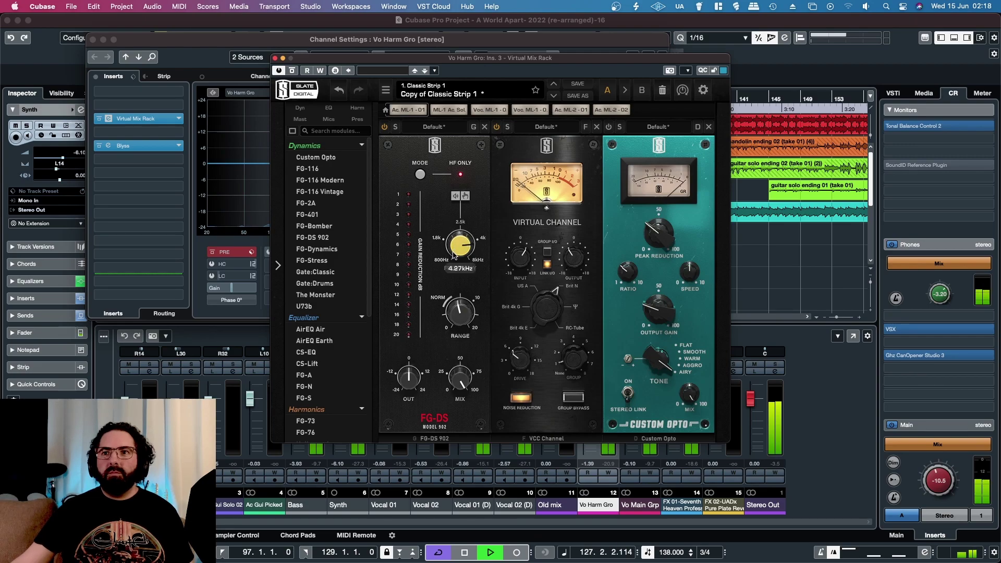
left_click_drag(457, 381, 457, 403)
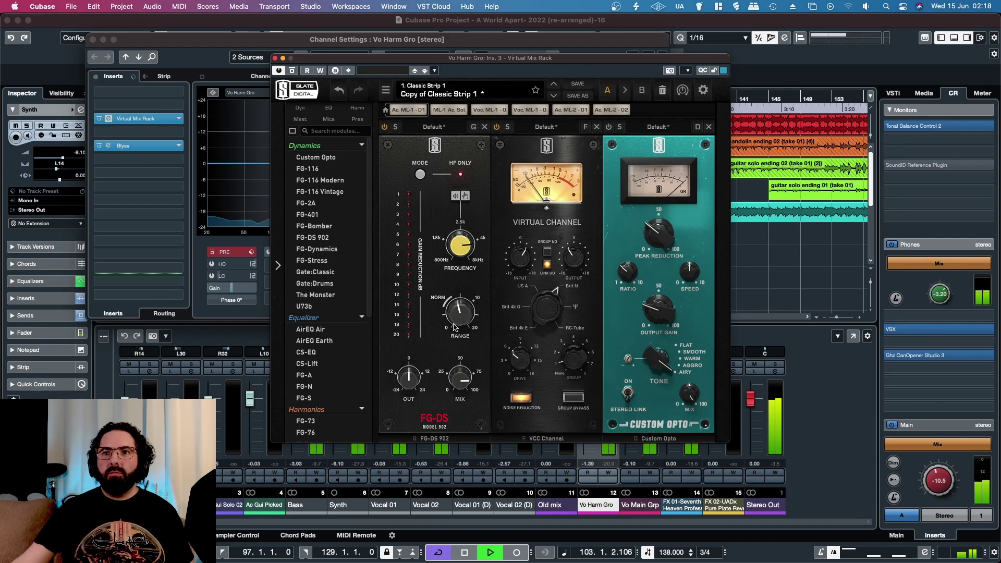
Refine the FG-DS to a range near 7.52 dB and mix around 79.6%, lowering frequency slightly.
mouse_move(458, 250)
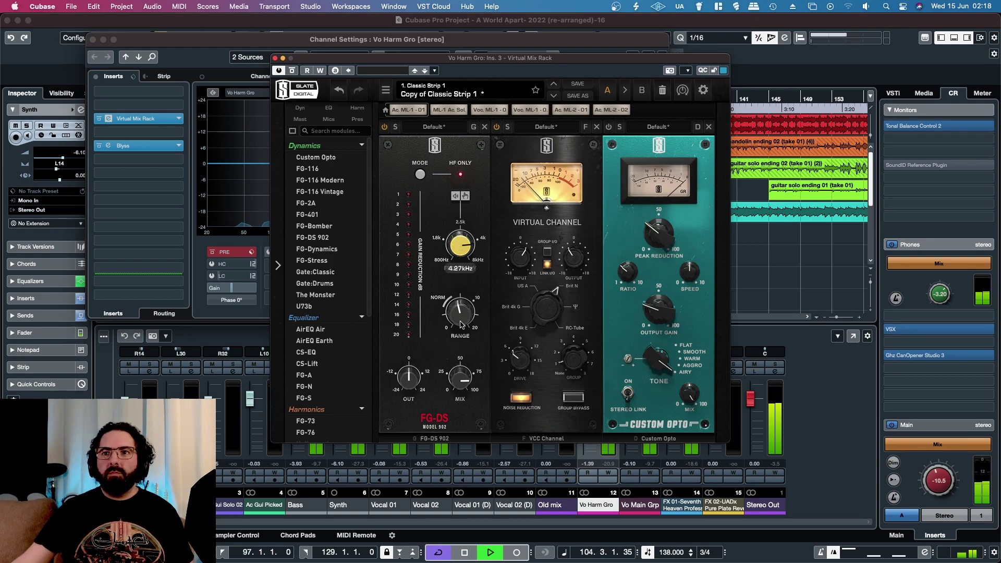
mouse_move(456, 308)
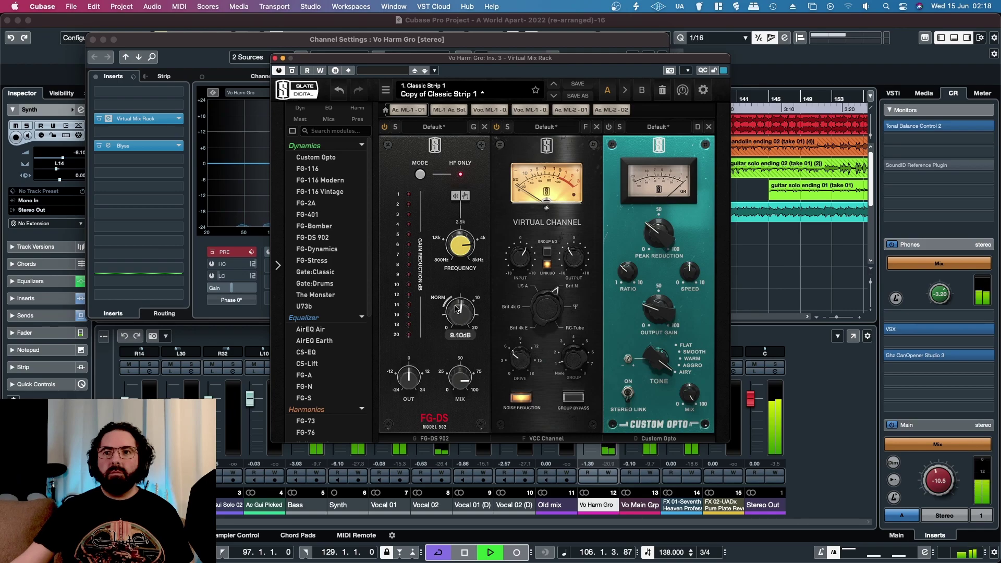
mouse_move(460, 386)
left_mouse_down()
mouse_move(460, 399)
mouse_move(457, 379)
left_mouse_up()
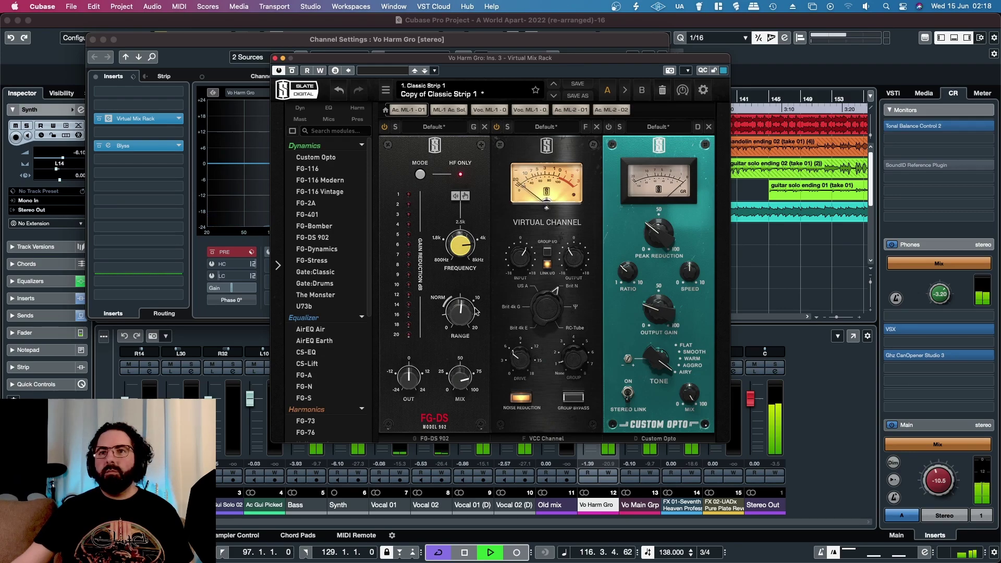
mouse_move(475, 310)
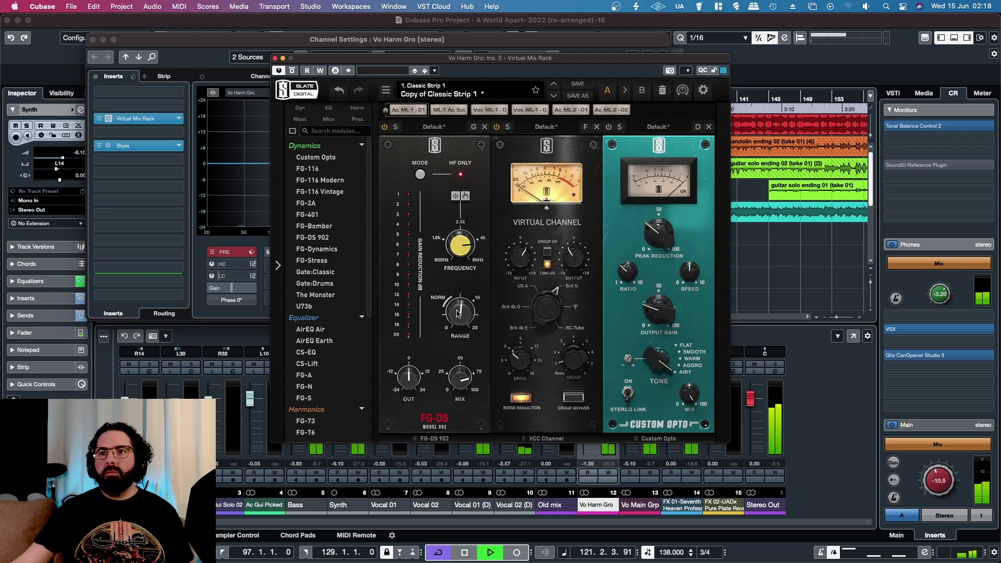
left_click_drag(457, 313, 456, 326)
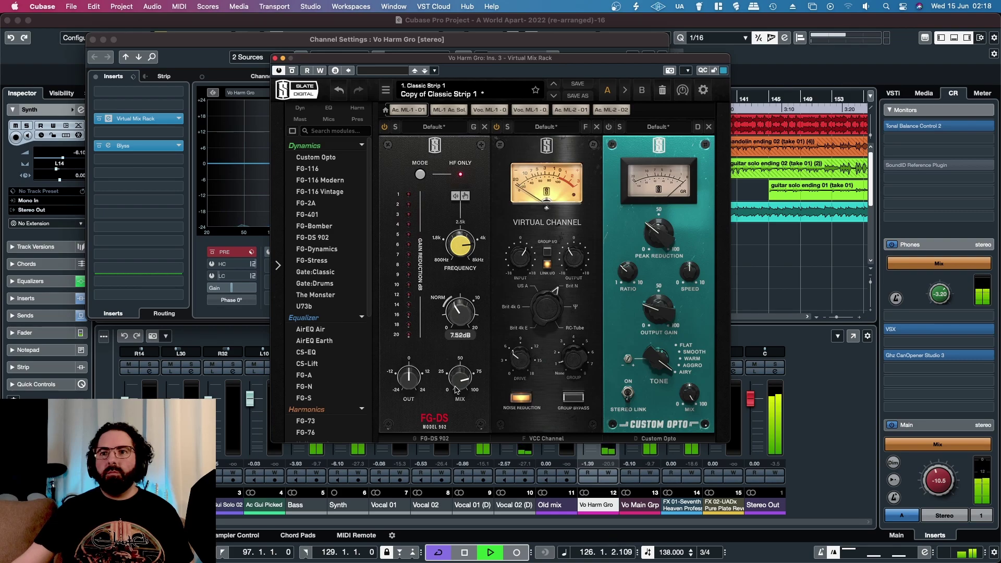
left_click_drag(456, 390, 454, 373)
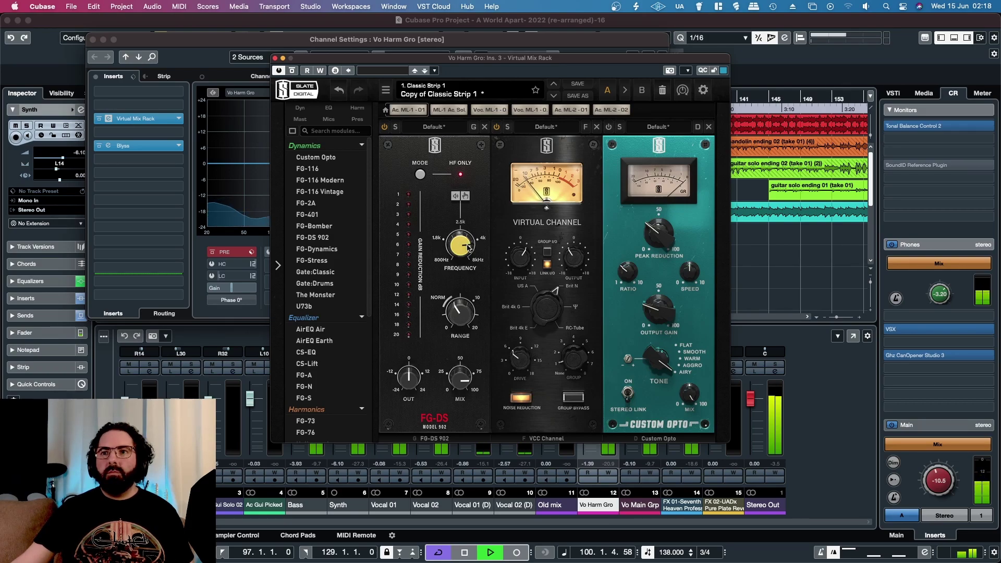
left_click_drag(471, 243, 468, 248)
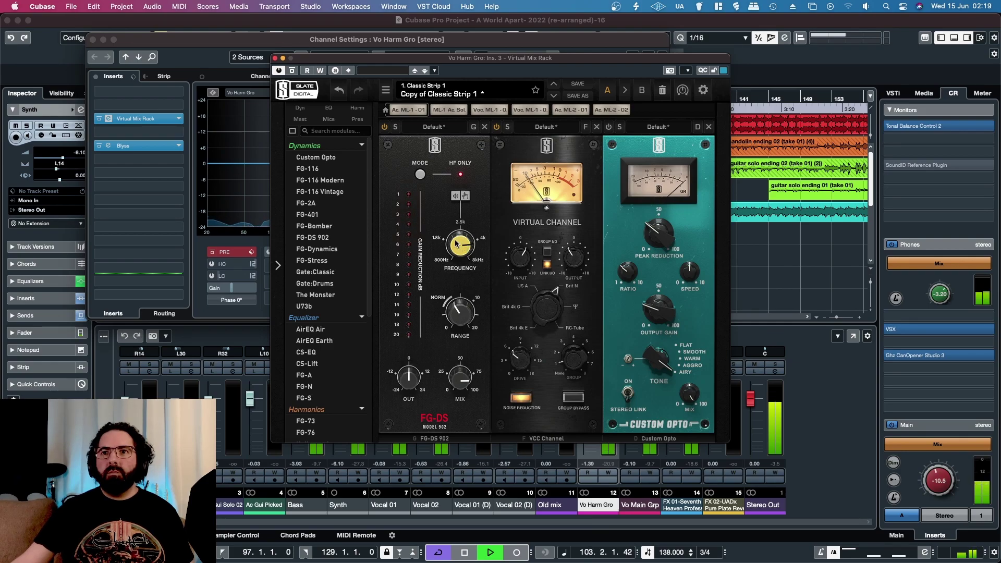
Close the Vo Harm Gro Virtual Mix Rack and Channel Settings windows.
left_click(275, 58)
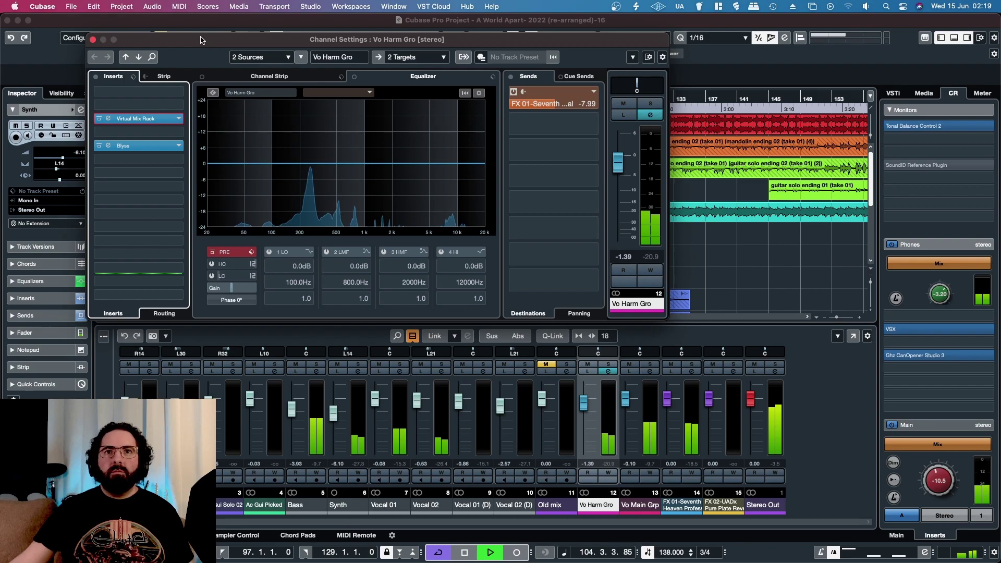
left_click_drag(198, 40, 219, 56)
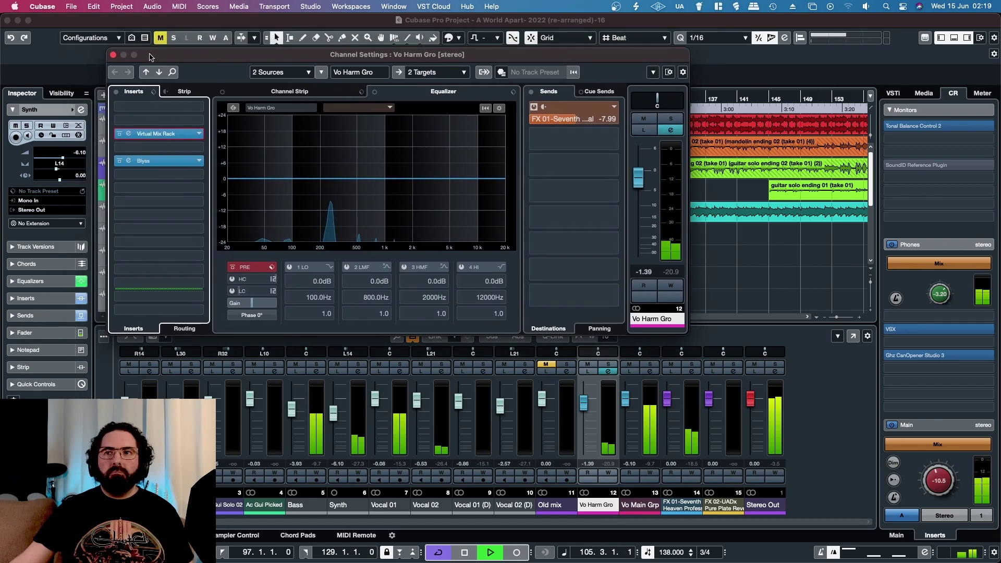
left_click(113, 55)
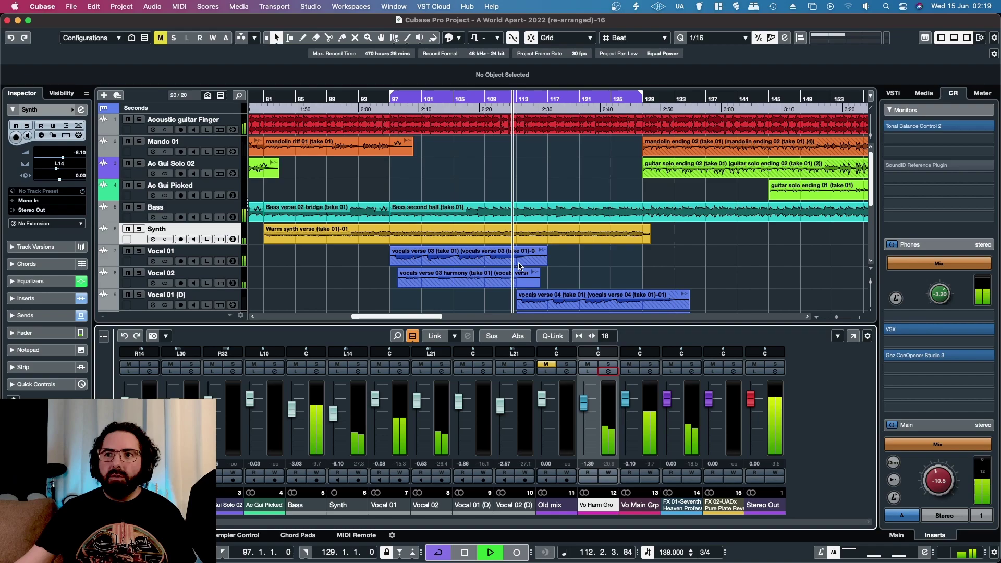
Fade out the Vocal 01 event's end, locate playback to bar 16, and open Vo Main Grp settings.
mouse_move(545, 249)
left_mouse_down()
mouse_move(530, 261)
mouse_move(546, 249)
left_mouse_up()
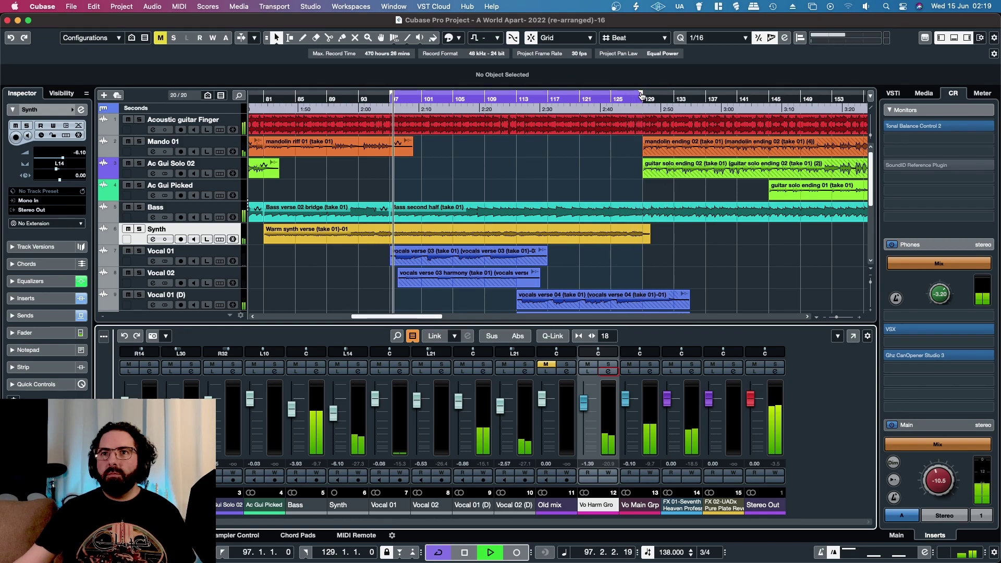
scroll(525, 209, "left", 10)
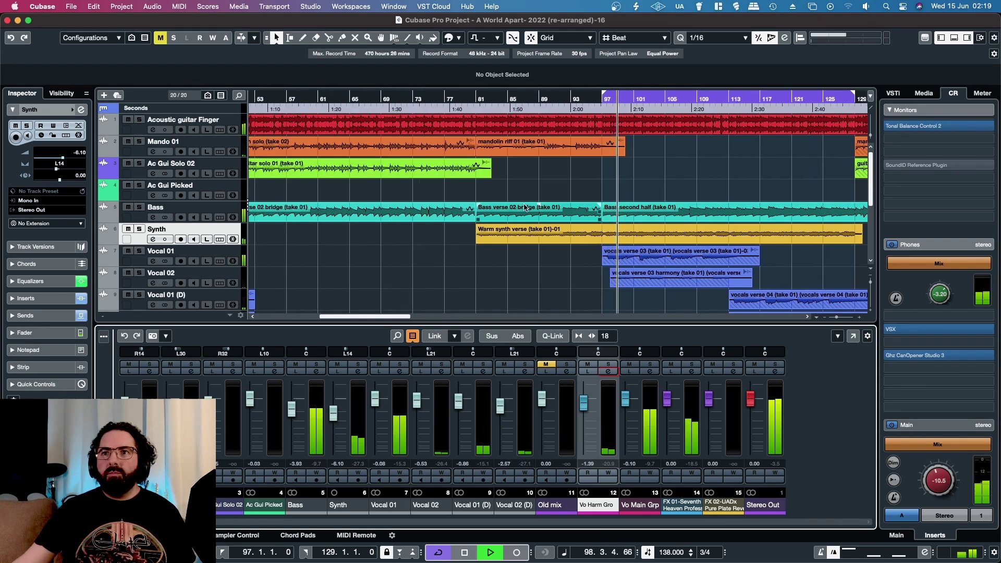
scroll(525, 209, "left", 5)
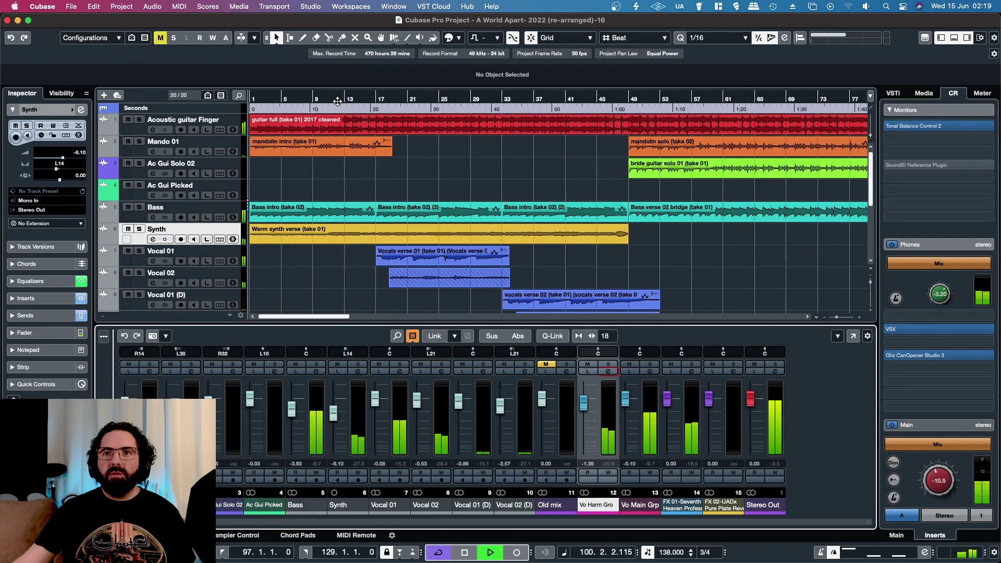
left_click(374, 104)
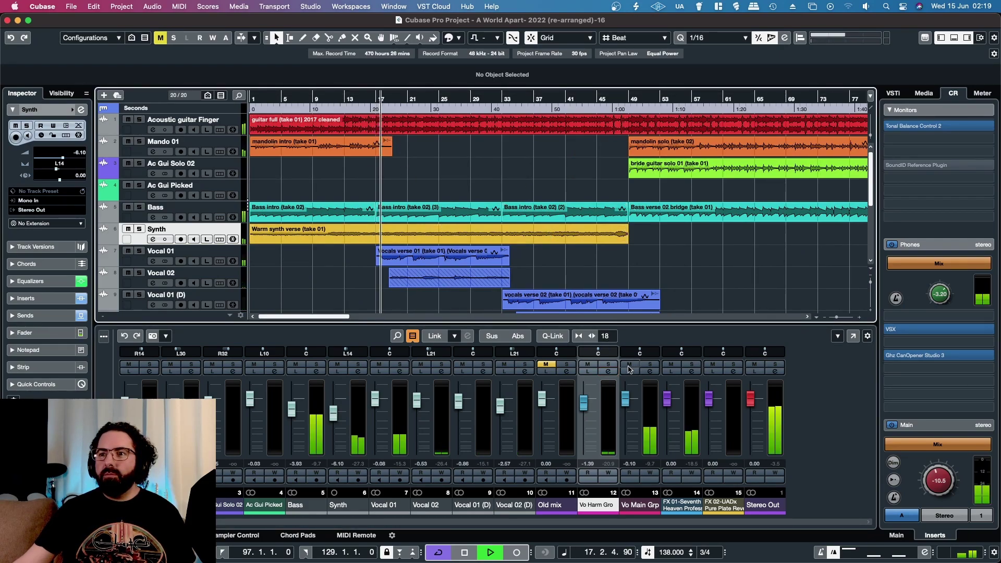
left_click(649, 372)
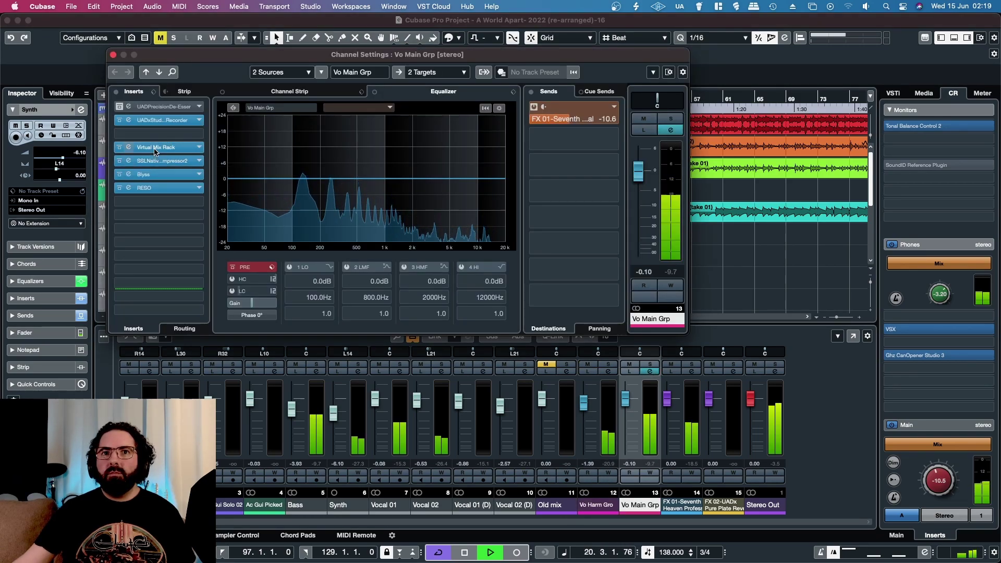
left_click(157, 148)
left_click(358, 174)
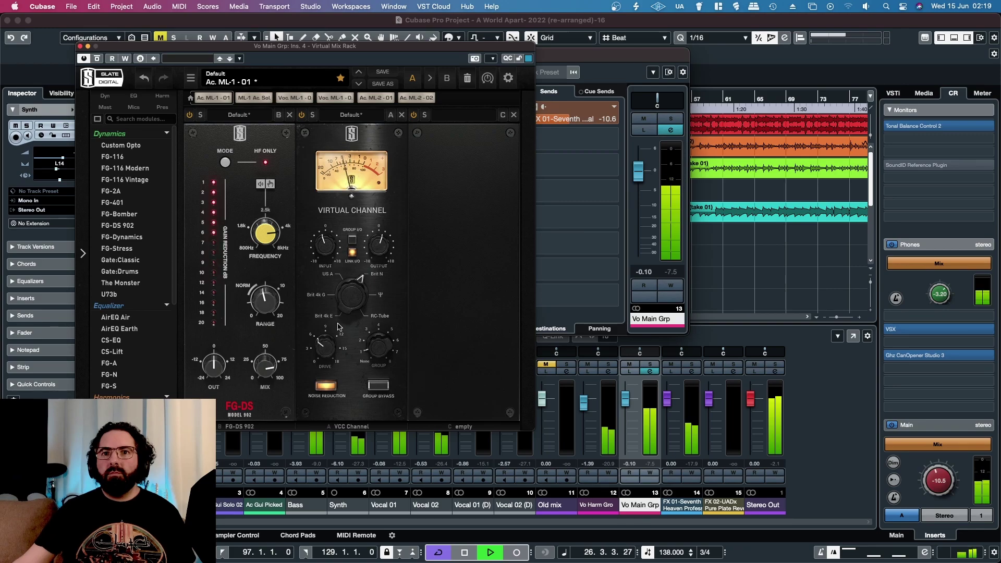
left_click_drag(306, 50, 420, 50)
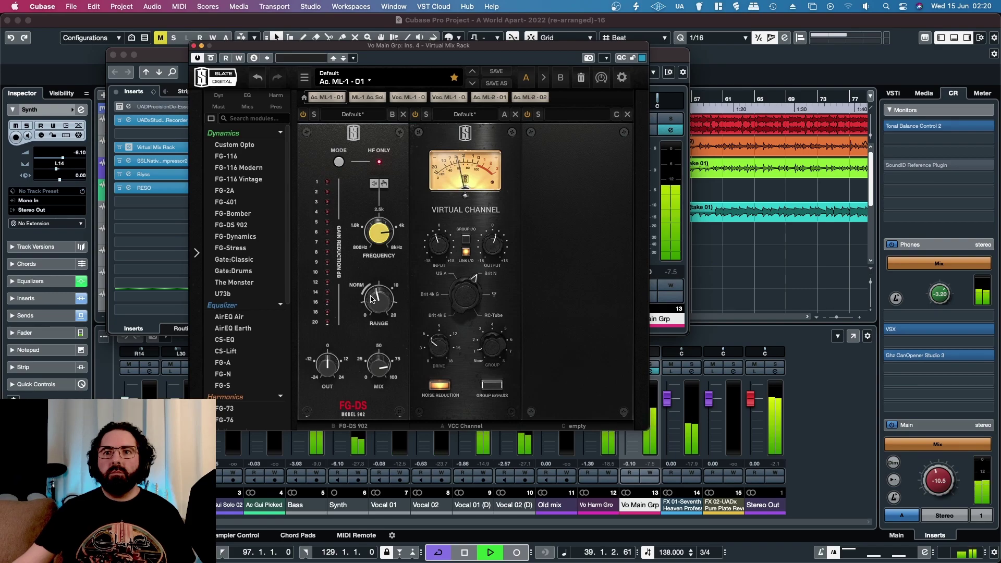
Close Vo Main Grp's windows, briefly check Vo Harm Gro's Virtual Mix Rack, then close its rack and Channel Settings.
left_click(194, 46)
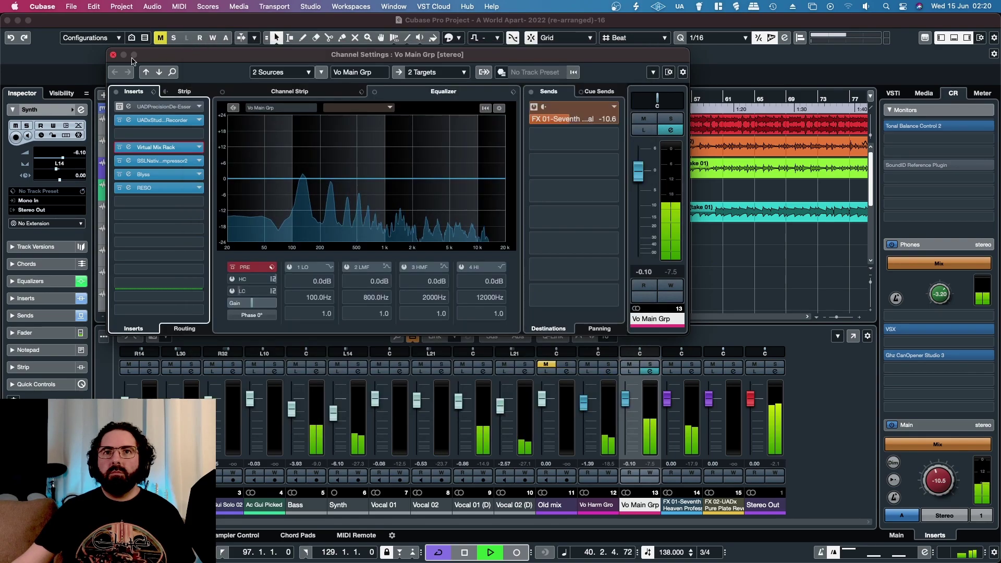
left_click(114, 55)
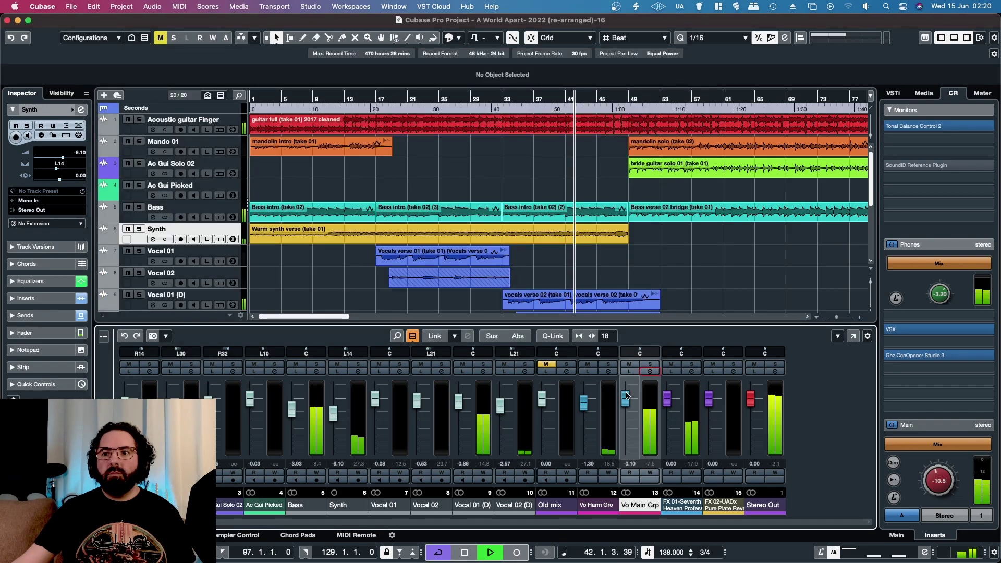
left_click(608, 370)
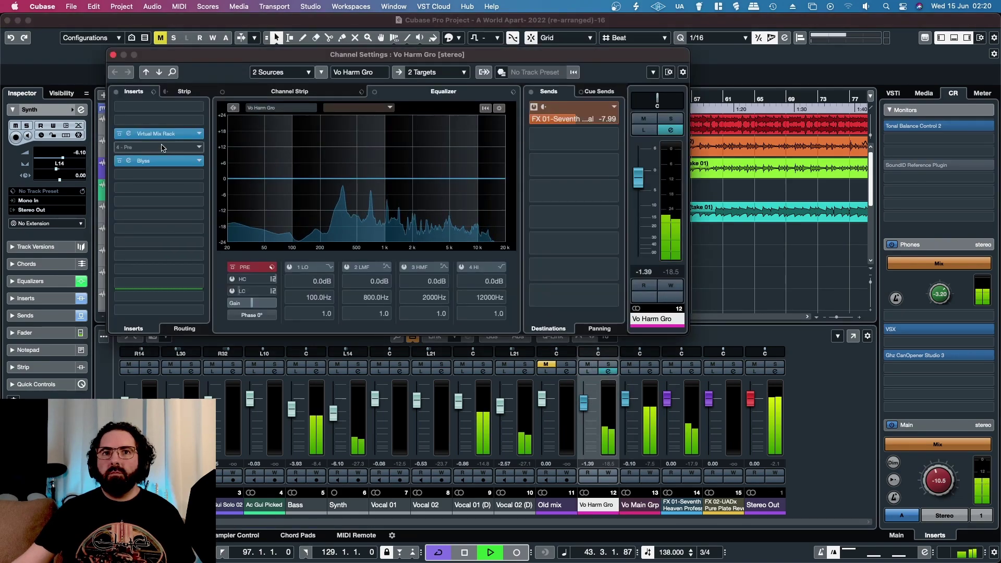
left_click(128, 134)
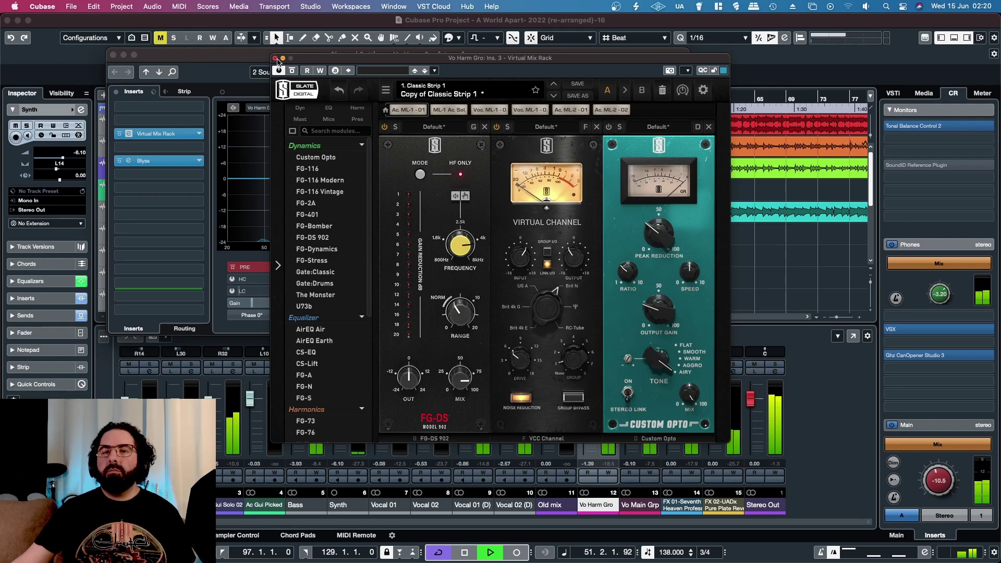
left_click(277, 59)
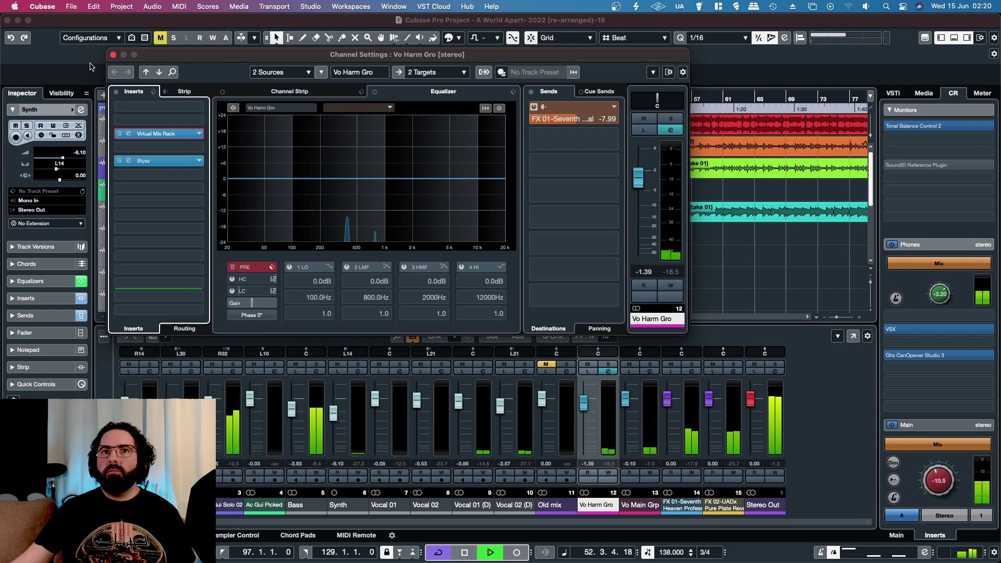
left_click(112, 56)
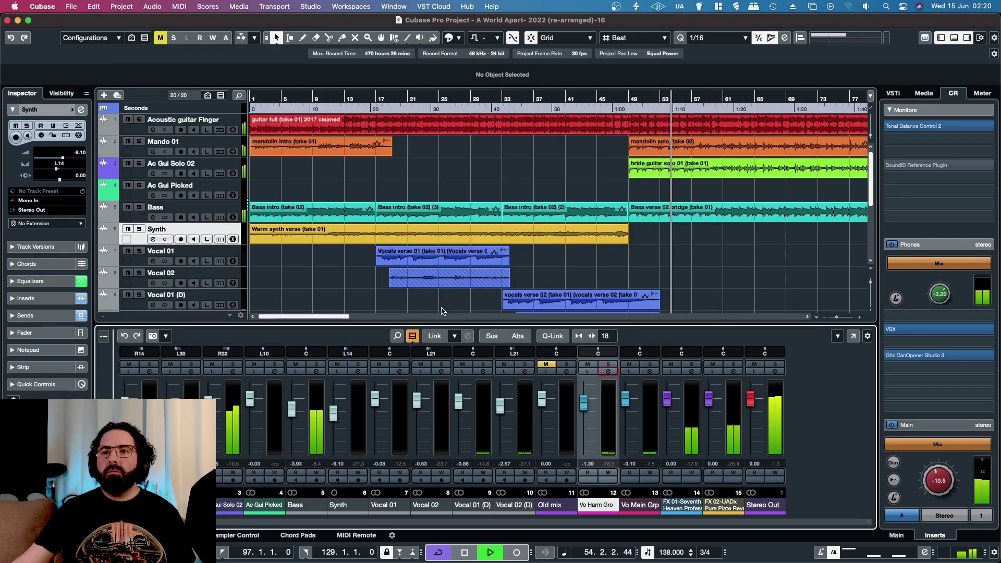
Shift the arrangement view right toward the Vo Harm Gro group track.
left_click_drag(285, 322, 338, 336)
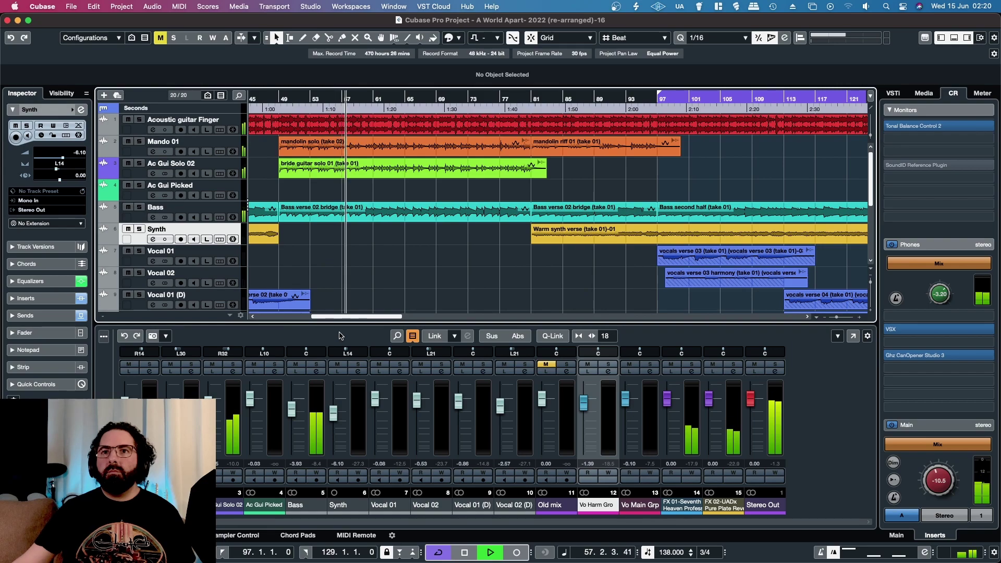
left_click_drag(343, 317, 364, 324)
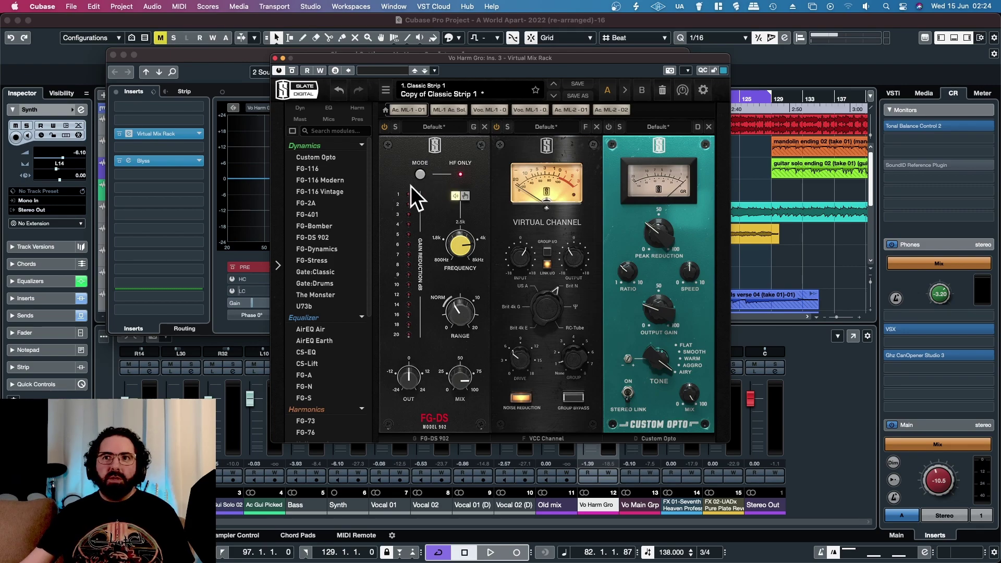
mouse_move(456, 249)
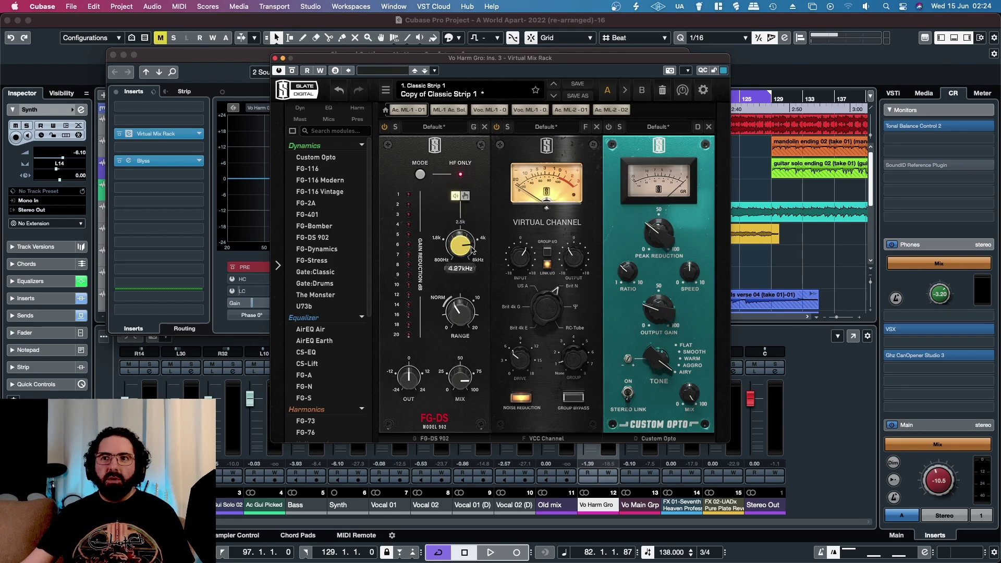